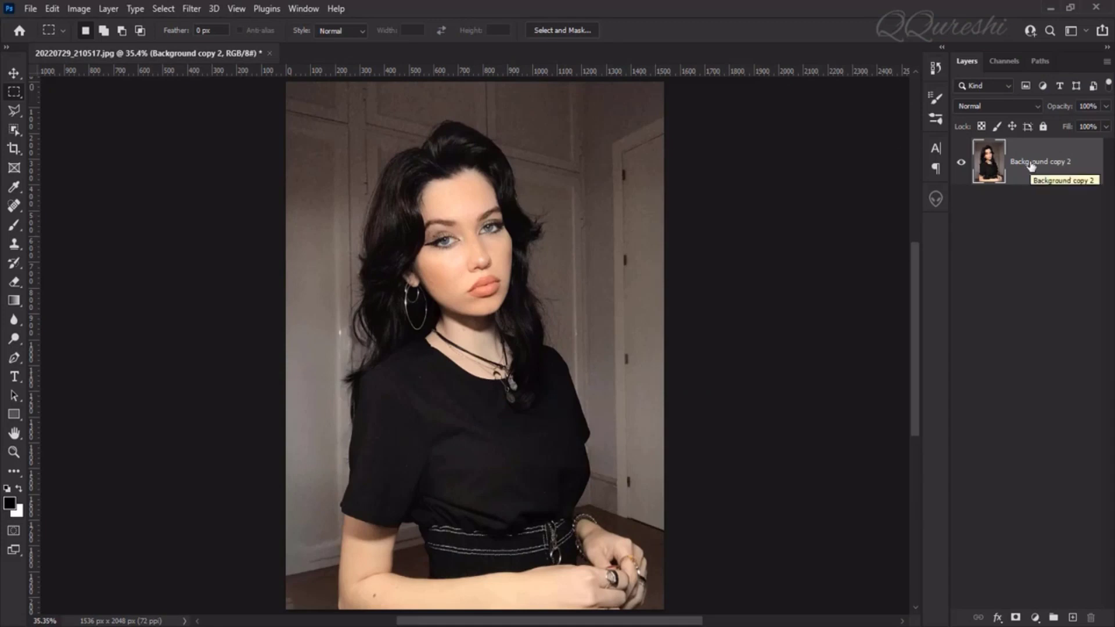
Duplicate the photo layer and draw a thin black rectangle about 1571 × 27 px across the top of the photo.
key("ctrl+j")
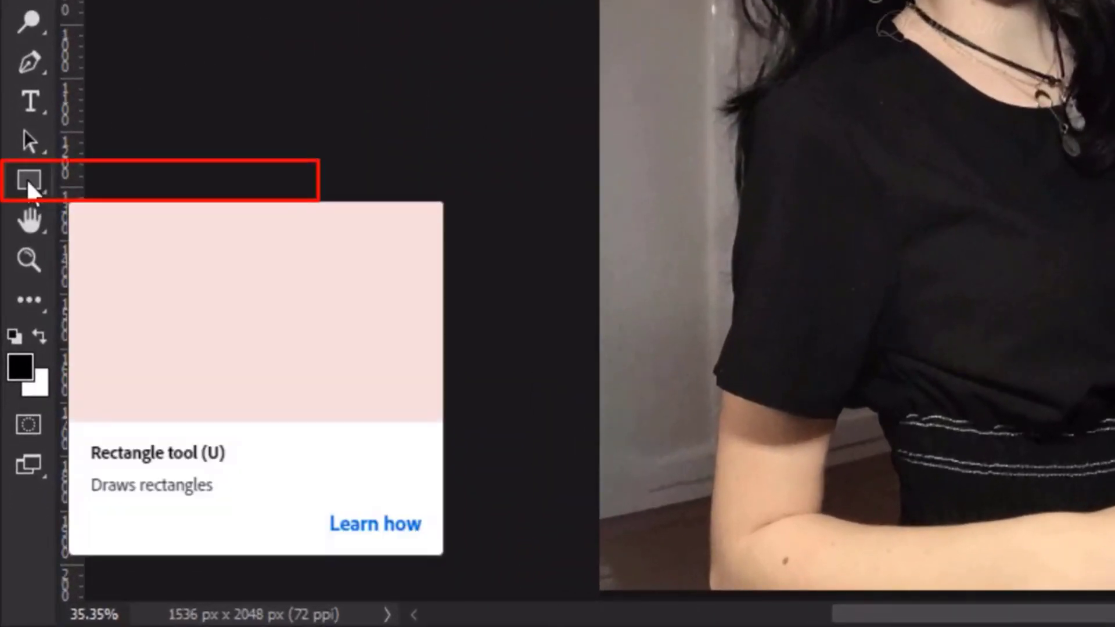
right_click(26, 178)
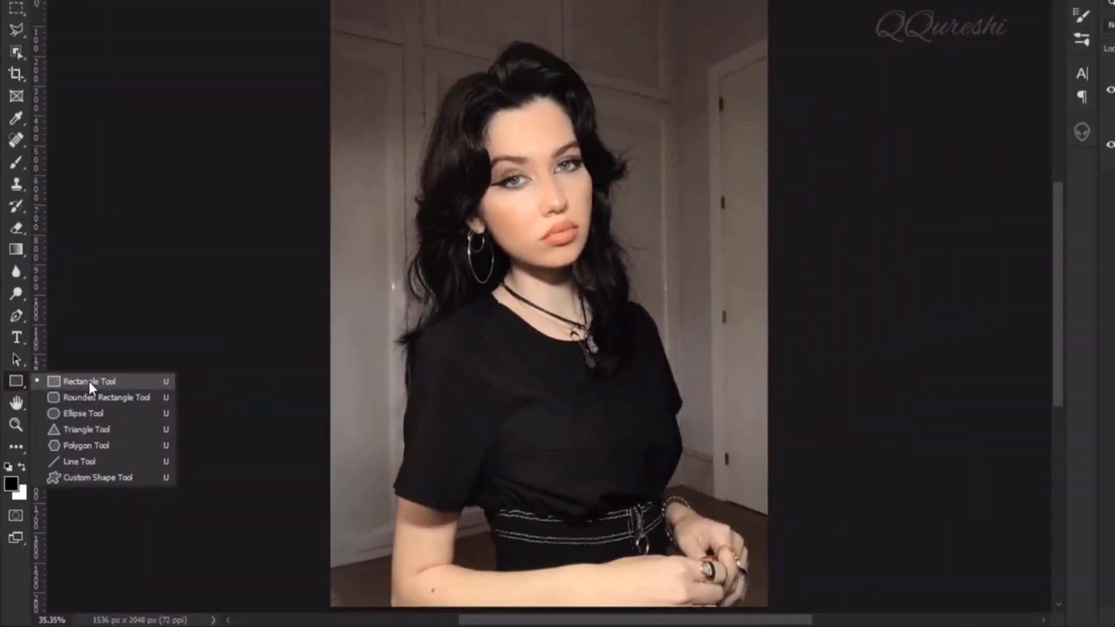
left_click(152, 208)
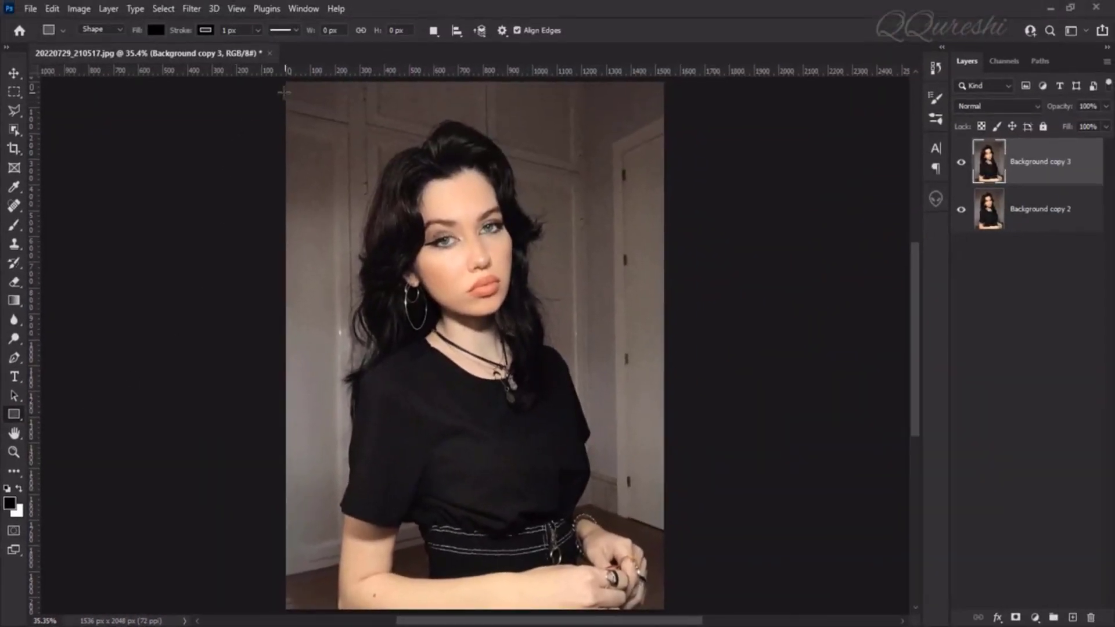
left_click_drag(283, 91, 668, 95)
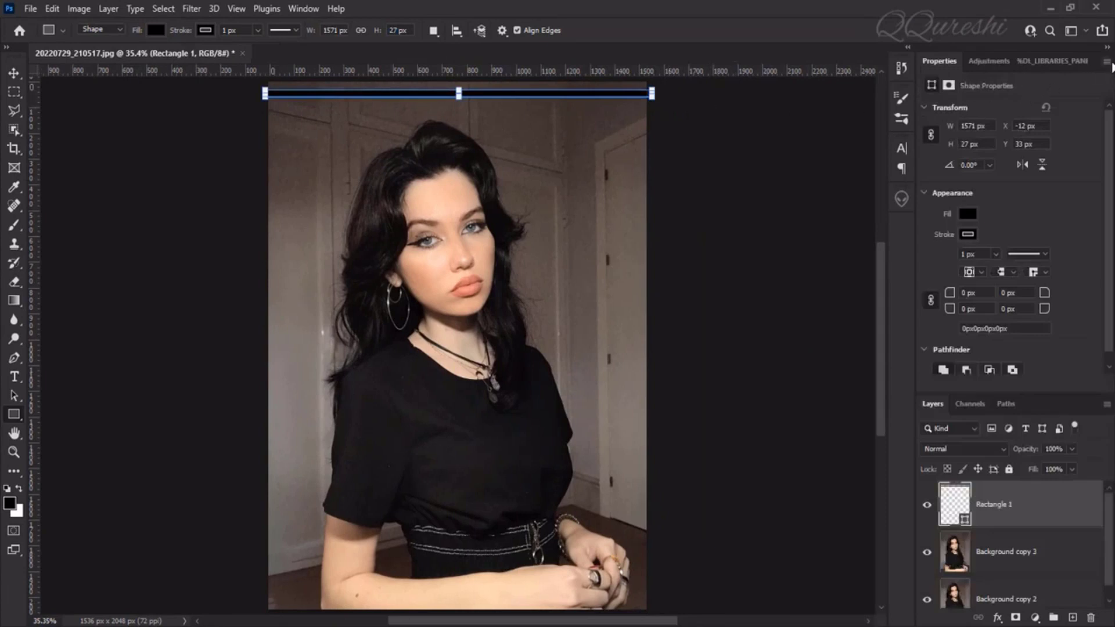
left_click(1107, 61)
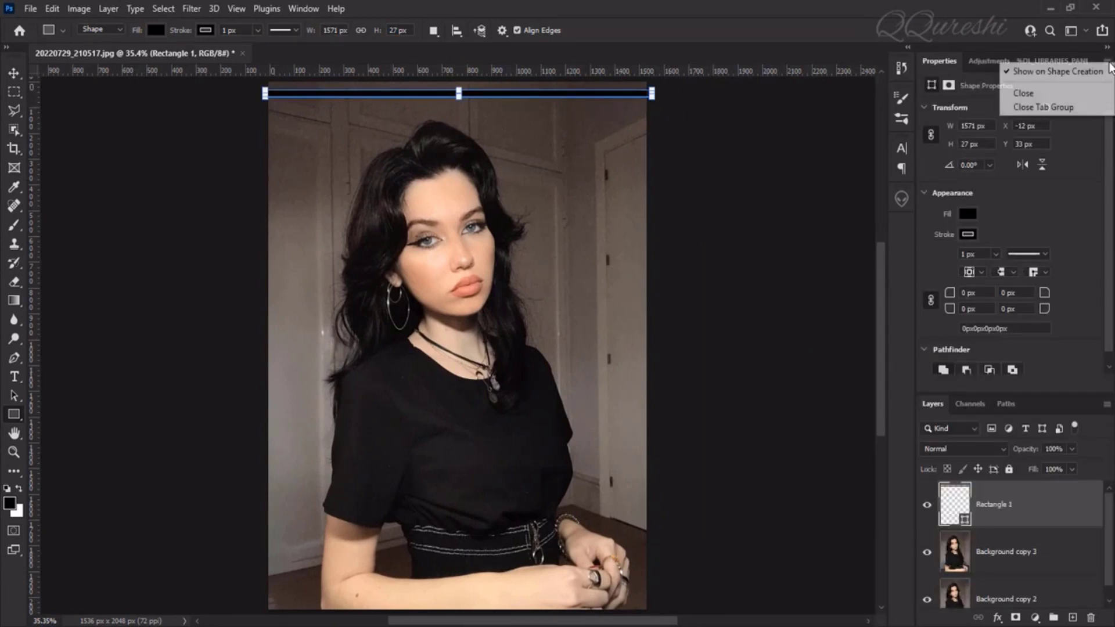
left_click(1037, 108)
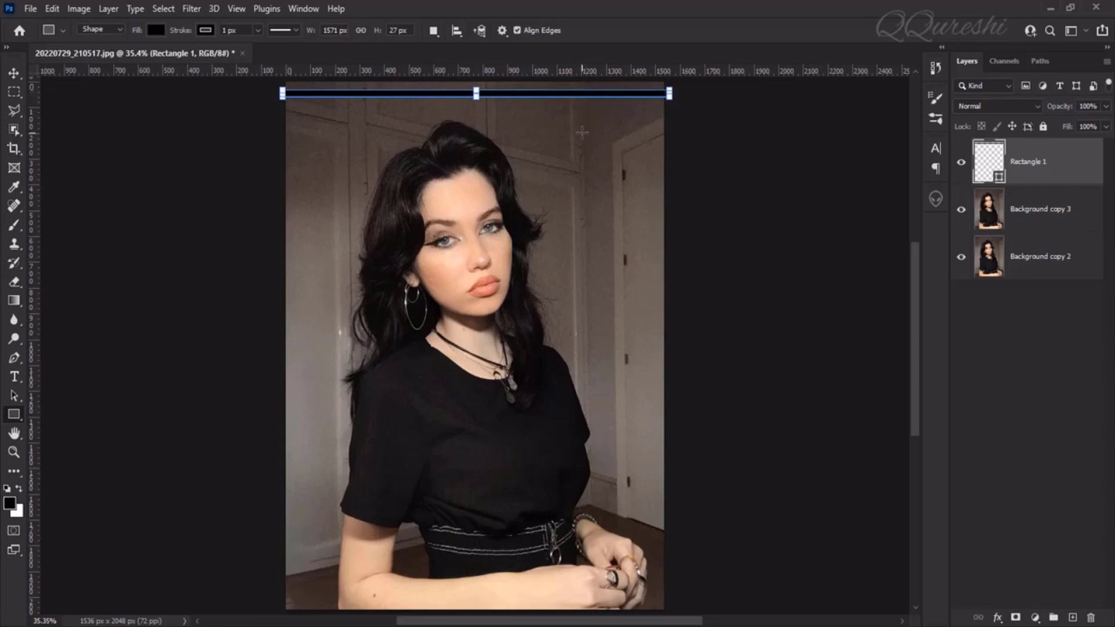
Transform a copy of the black bar straight down to Y 134.50 px, just below the original.
key("ctrl+alt+t")
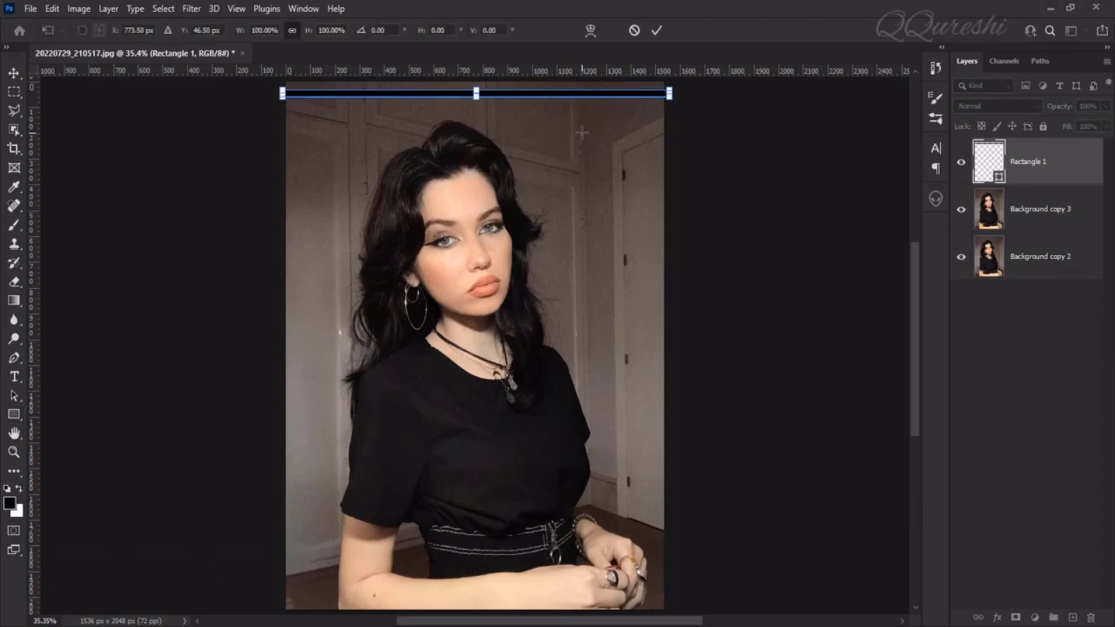
key("shift")
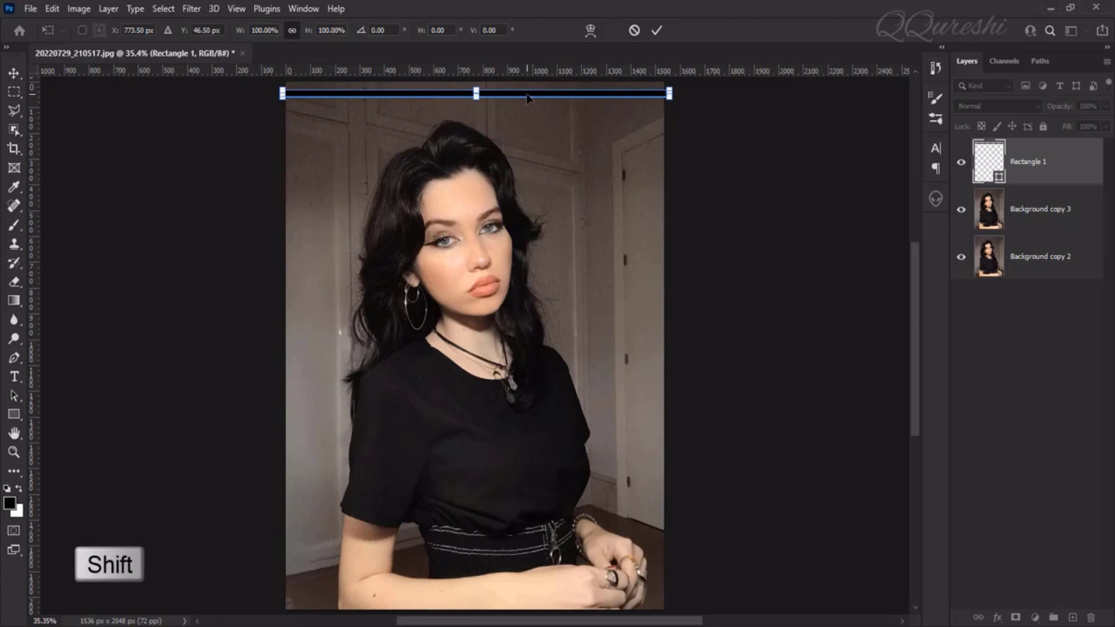
left_click_drag(527, 97, 525, 116)
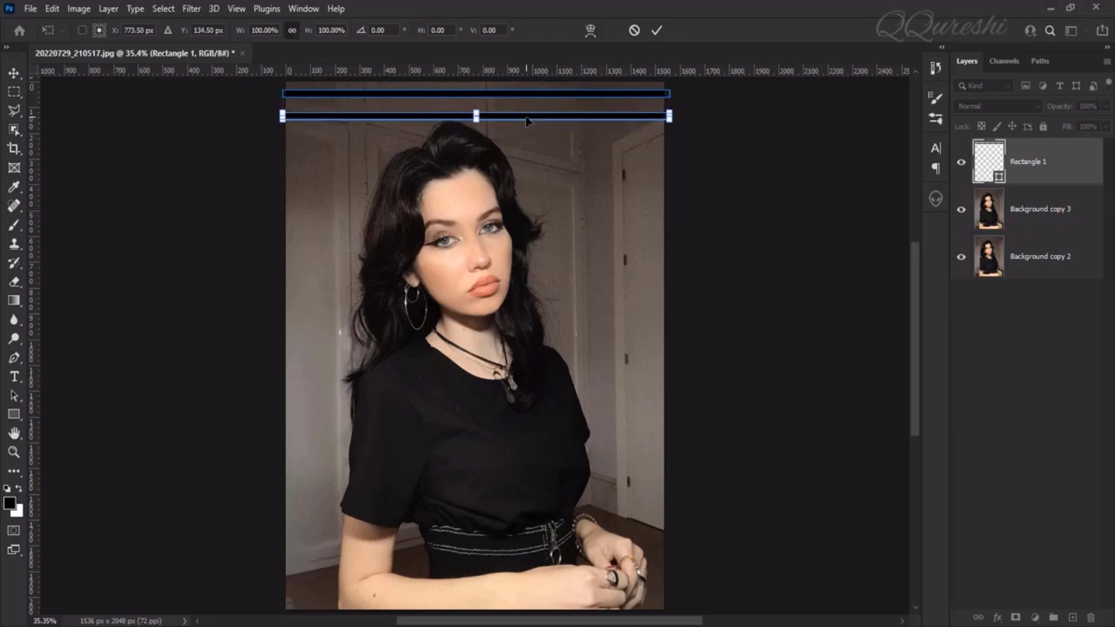
key("Return")
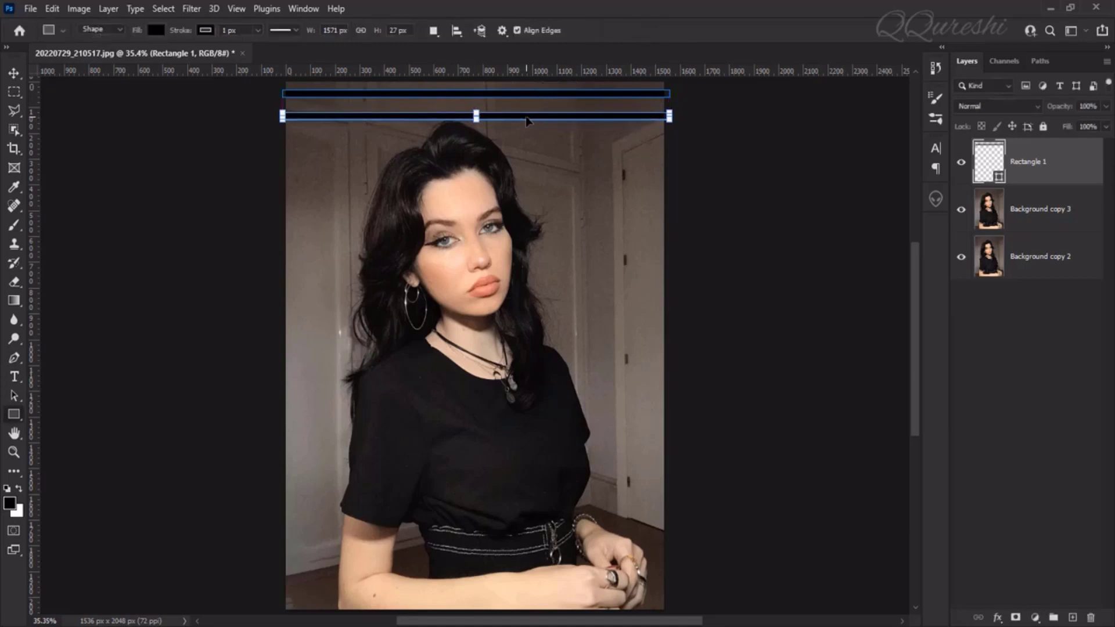
Repeat the duplicating transform until evenly spaced black bars cover the photo down to its lower edge.
key("ctrl+alt+shift+t")
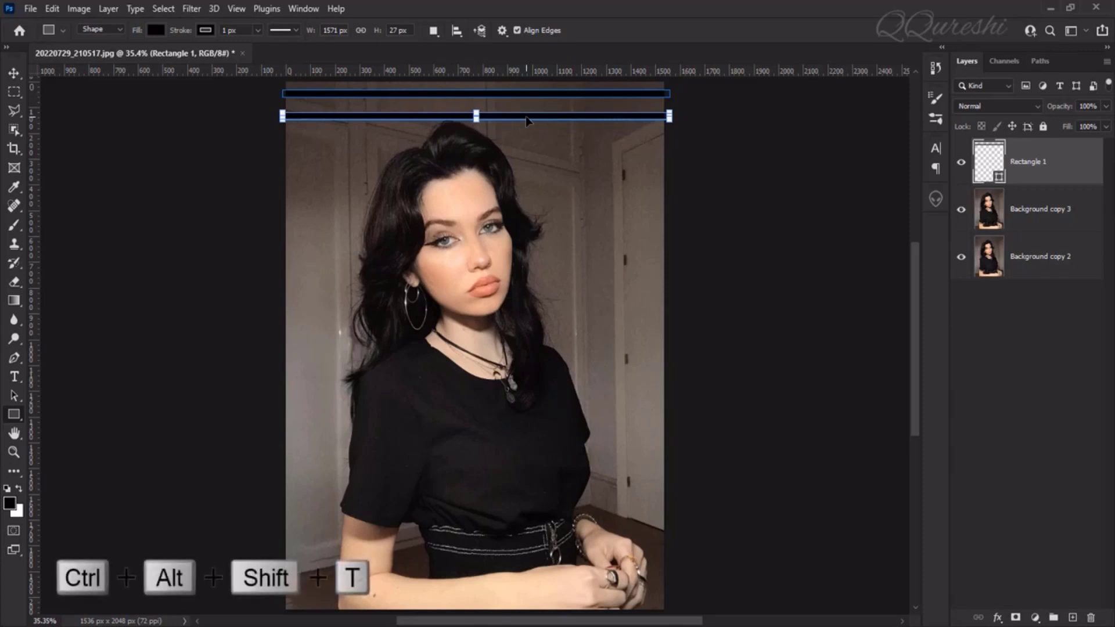
key("ctrl+alt+shift+t")
key("ctrl+alt+shift+t")
key("ctrl+alt+shift+t")
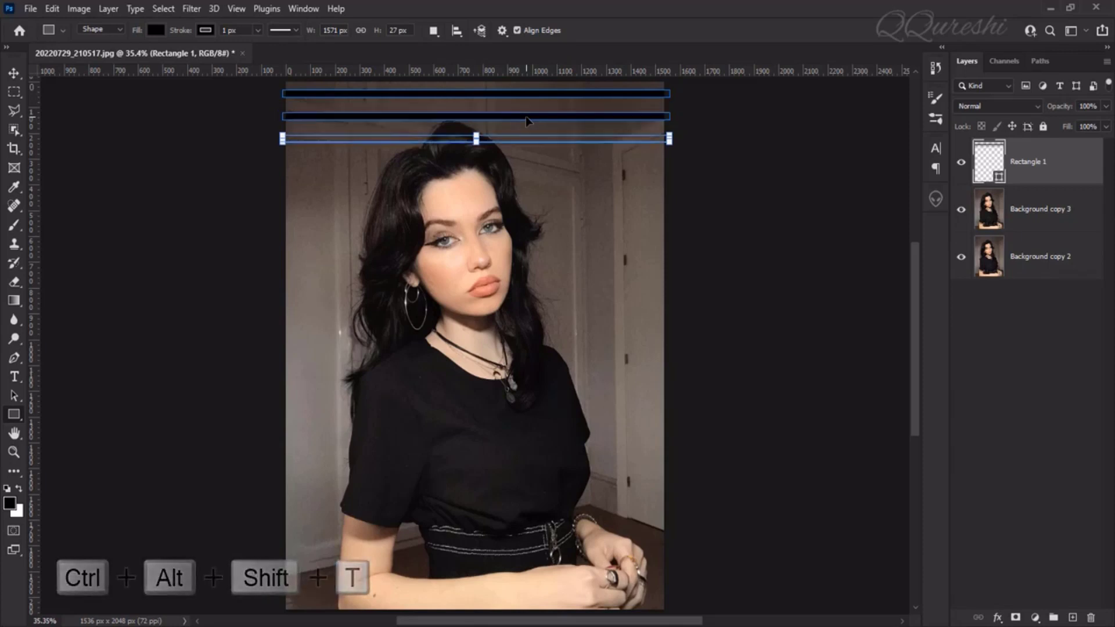
key("ctrl+alt+shift+t")
key("ctrl+alt+shift+t")
key("ctrl+alt+shift+t")
key("ctrl+alt+shift+t")
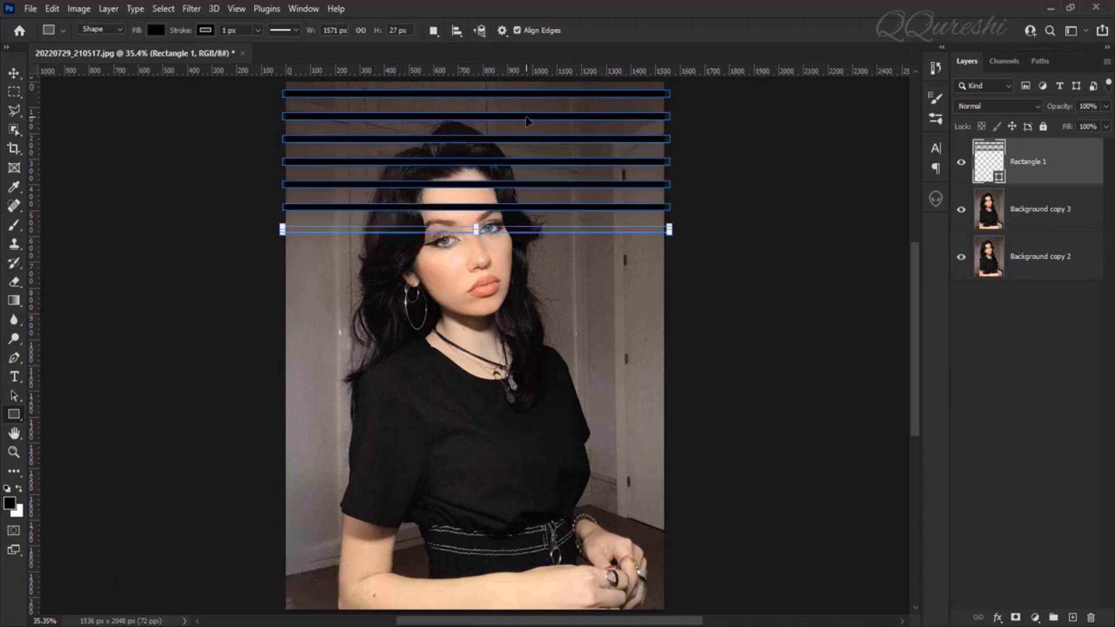
key("ctrl+alt+shift+t")
key("ctrl+alt+shift+t")
key("ctrl+alt+shift+t")
key("ctrl+alt+shift+t")
key("ctrl+alt+shift+t")
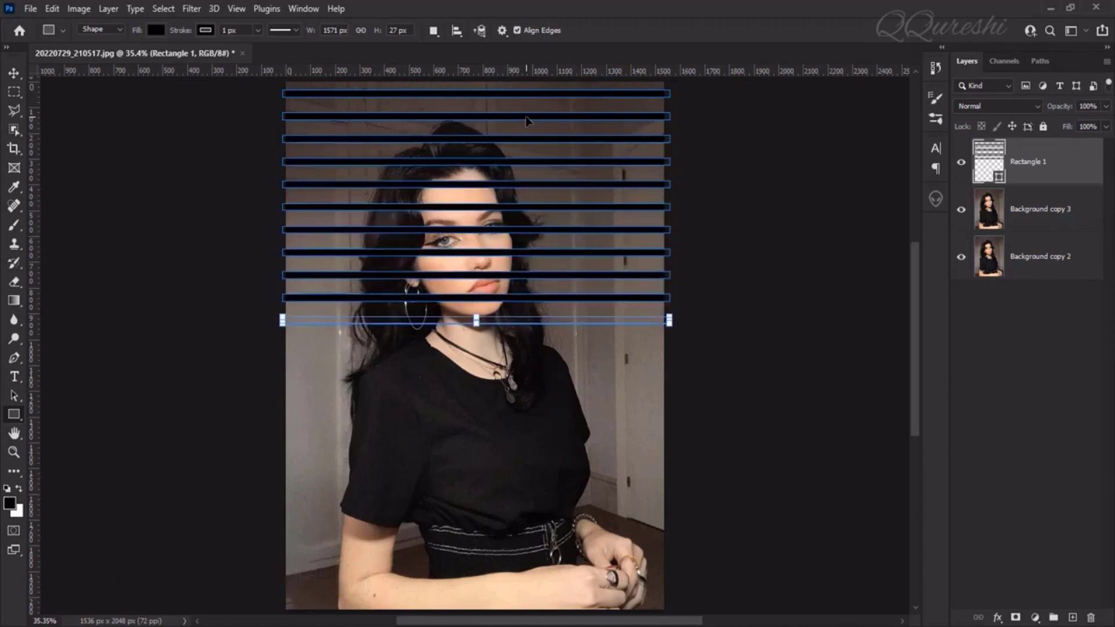
key("ctrl+alt+shift+t")
key("ctrl+alt+shift+t")
key("ctrl+alt+shift+t")
key("ctrl+alt+shift+t")
key("ctrl+alt+shift+t")
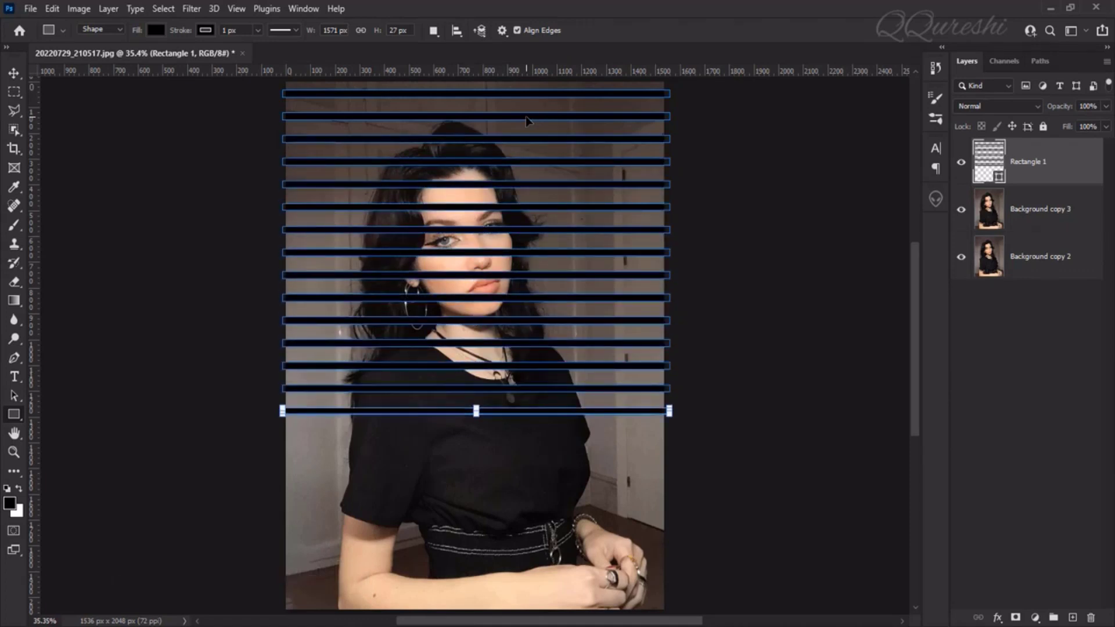
key("ctrl+alt+shift+t")
key("ctrl+alt+shift+t")
key("ctrl+alt+shift+t")
key("ctrl+alt+shift+t")
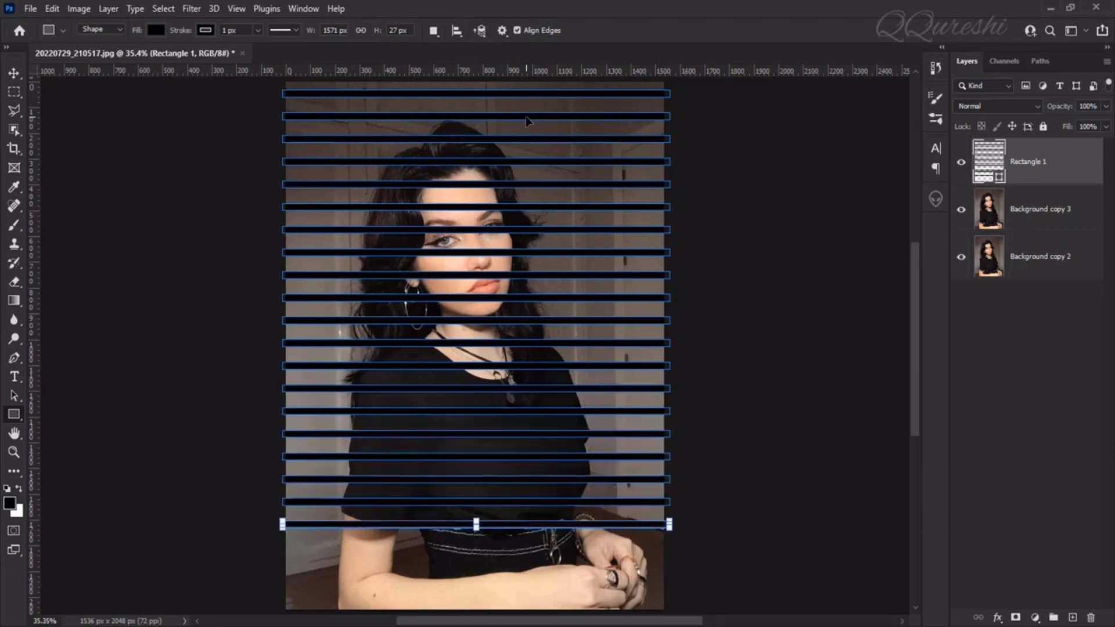
key("ctrl+alt+shift+t")
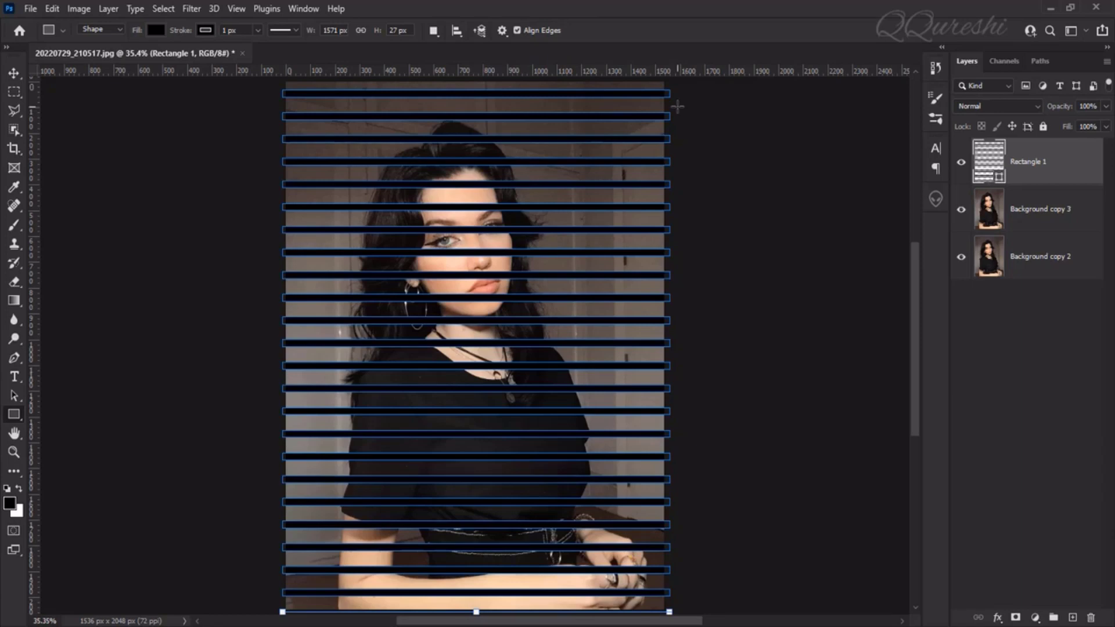
key("Return")
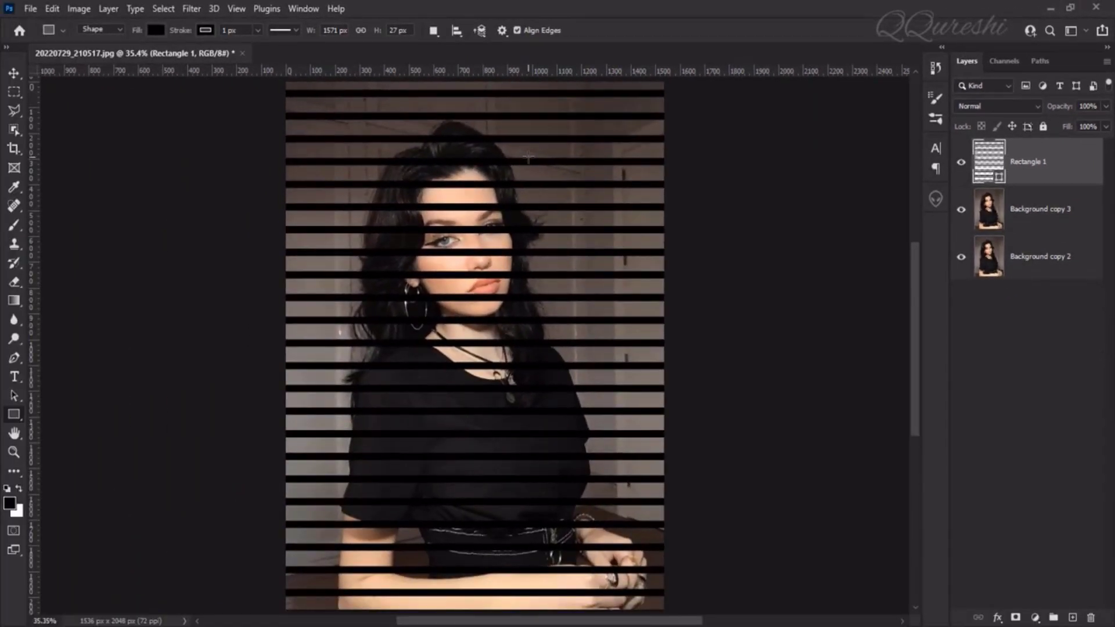
Start a Gaussian Blur on the striped shape layer, converting it to a smart object.
scroll(529, 157, "up", 5)
scroll(528, 157, "up", 2)
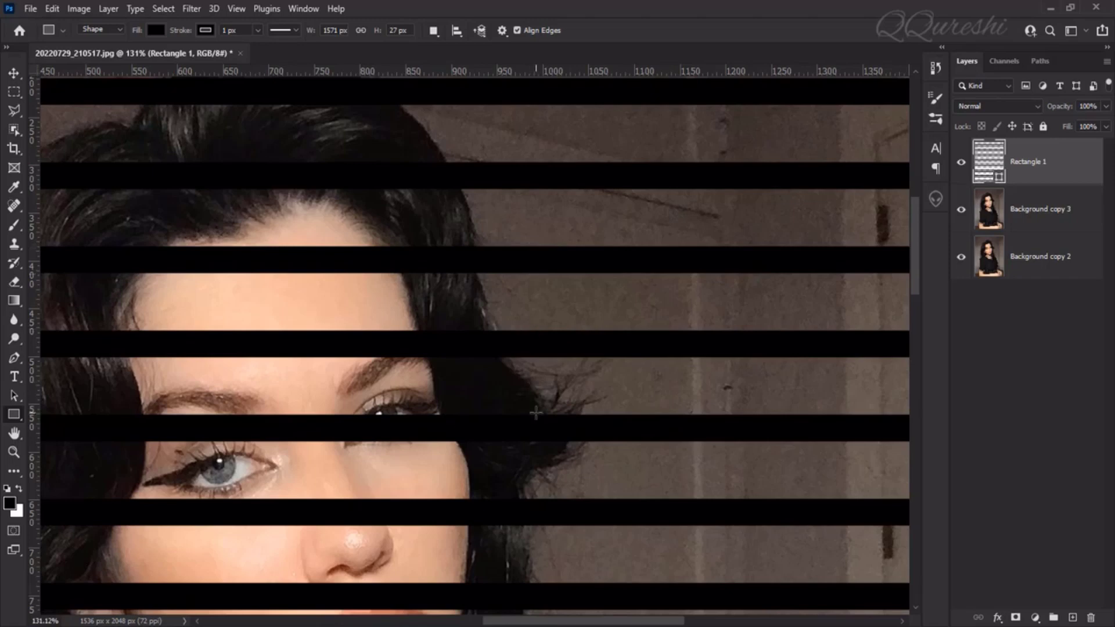
key("ctrl+0")
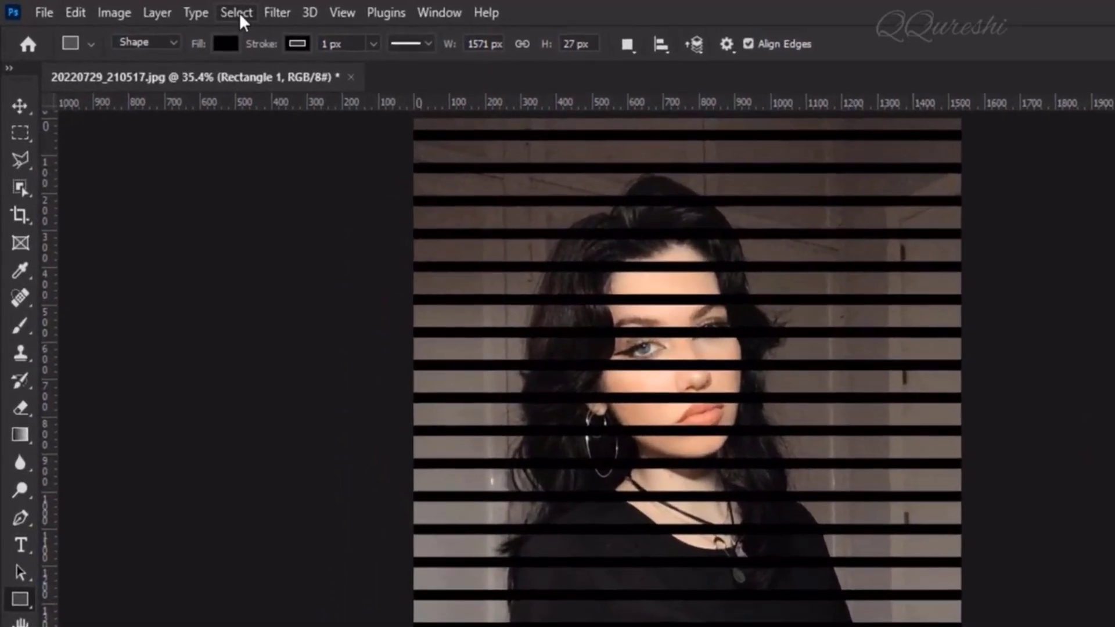
left_click(277, 14)
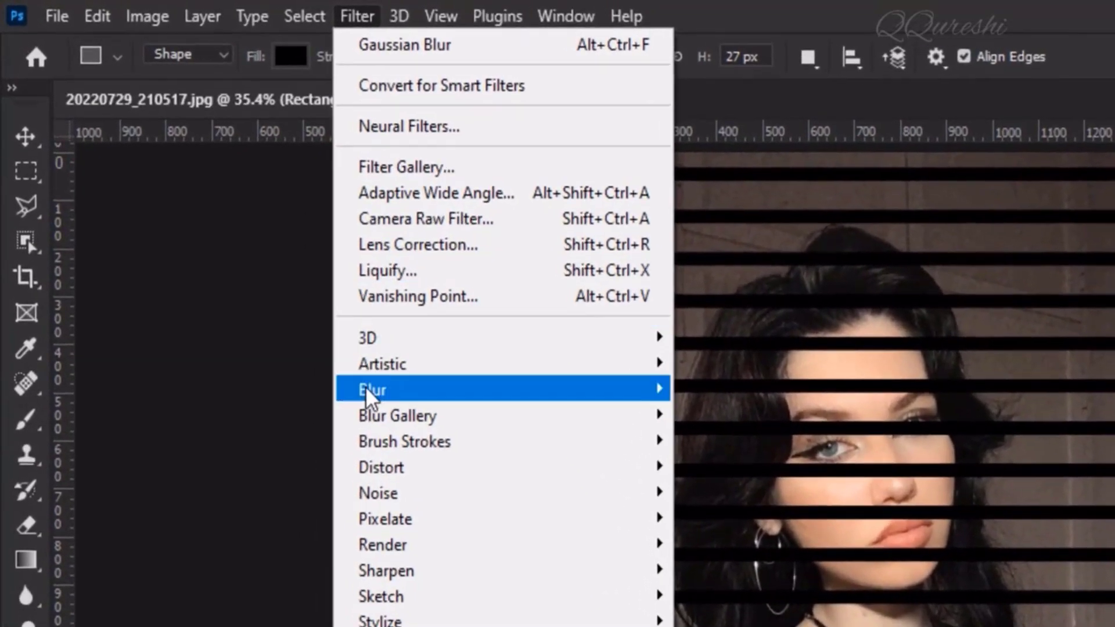
mouse_move(364, 387)
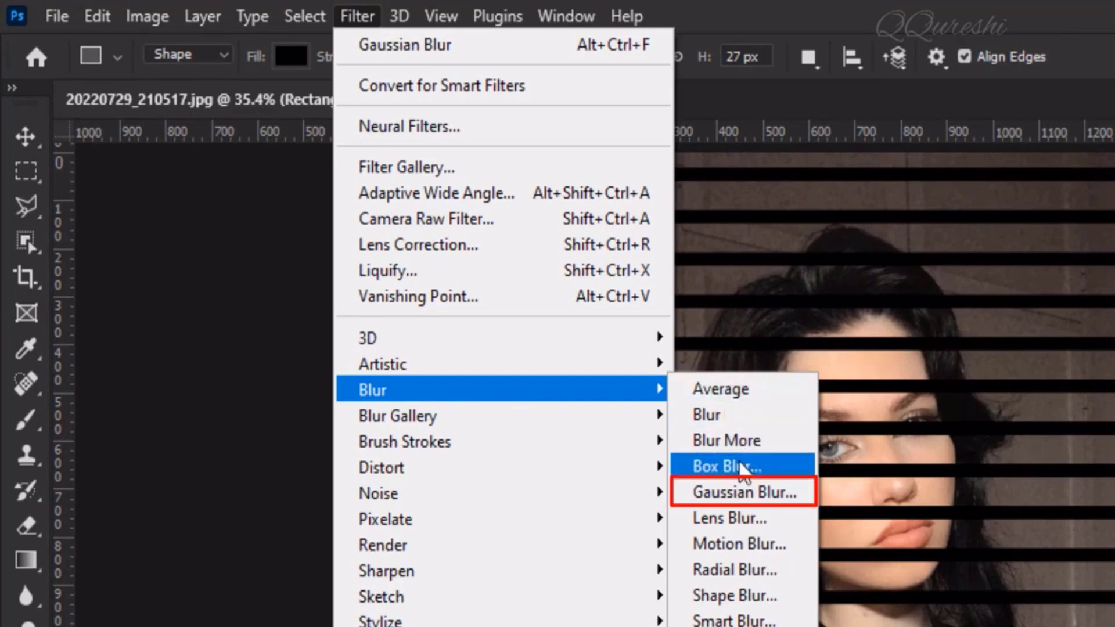
left_click(742, 493)
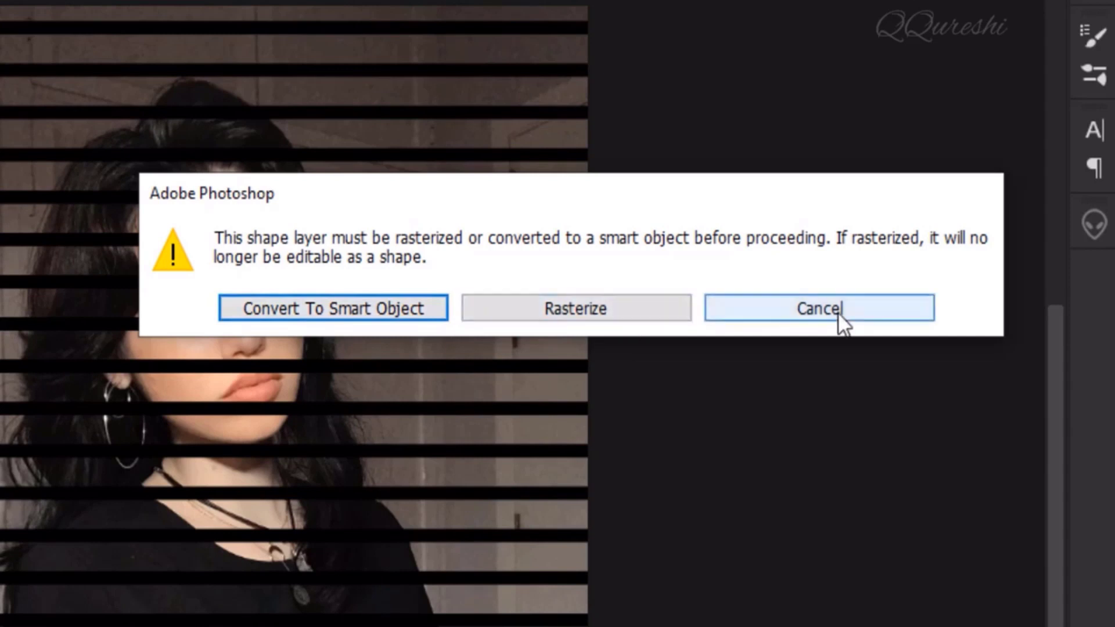
left_click(295, 308)
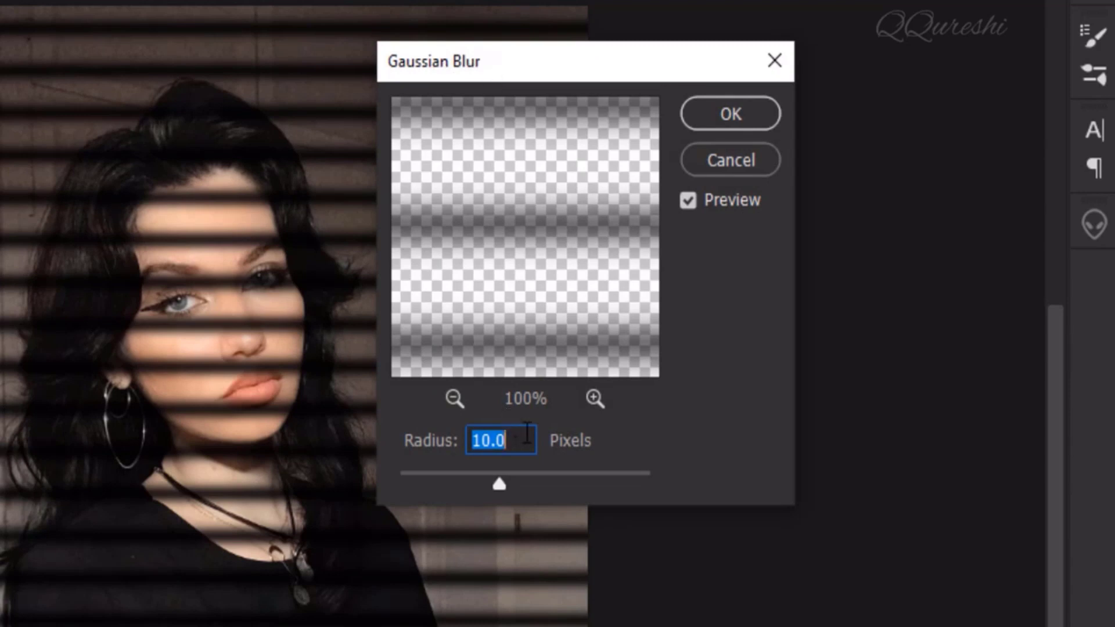
Set the Gaussian Blur radius to 12.0 pixels and apply it to the stripes.
key("Up")
key("Up")
key("Up")
key("Up")
key("Up")
key("Up")
key("Up")
key("Up")
key("Up")
key("Up")
key("Up")
key("Up")
key("Up")
key("Up")
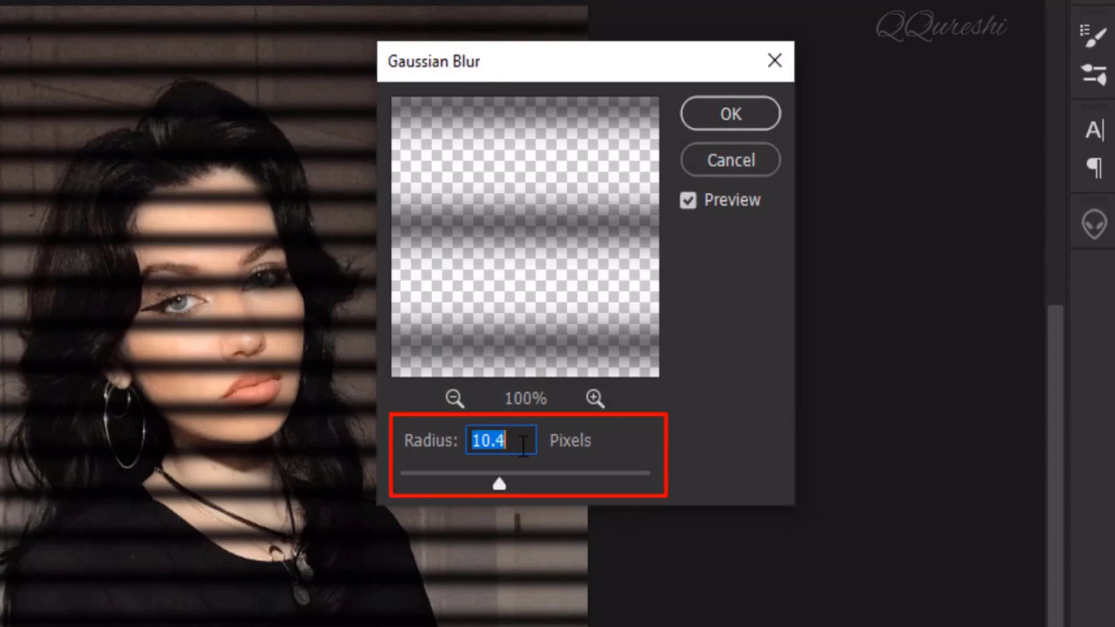
key("Up")
key("Up")
key("Up")
key("Up")
key("Up")
key("Up")
key("Up")
key("Up")
key("Up")
key("Up")
key("Up")
key("Up")
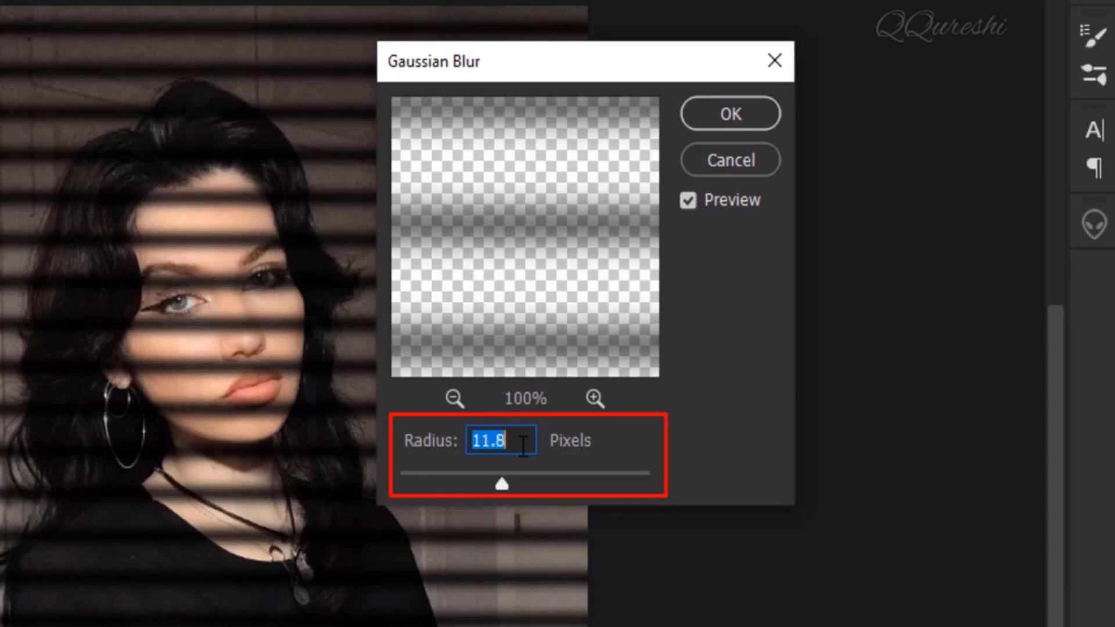
key("Down")
key("Down")
key("Down")
key("Down")
key("Down")
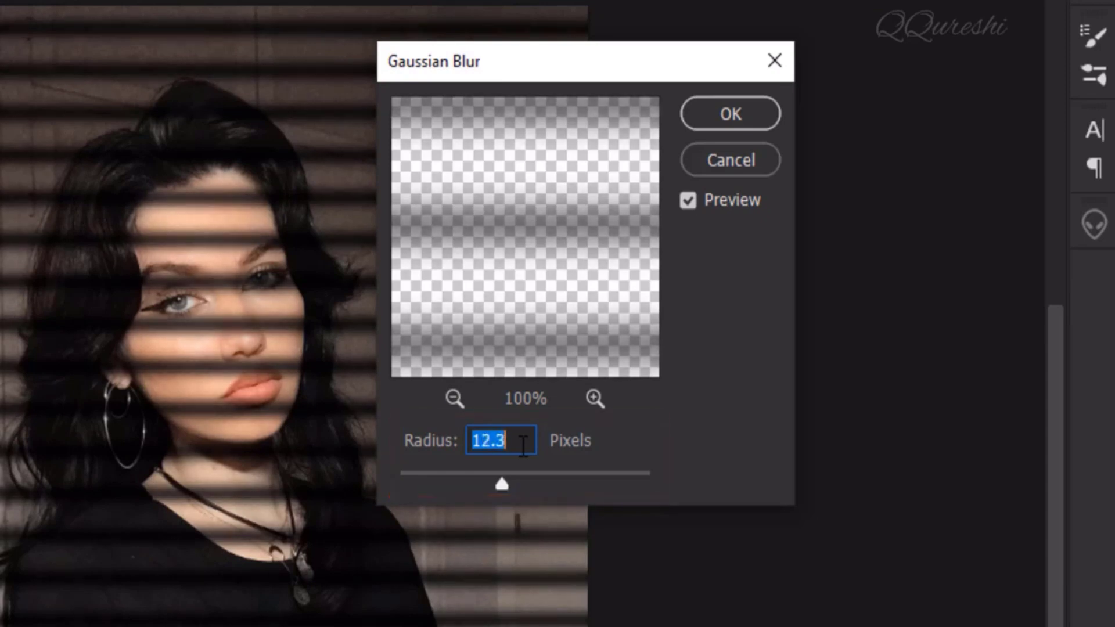
key("Down")
key("Down")
key("Up")
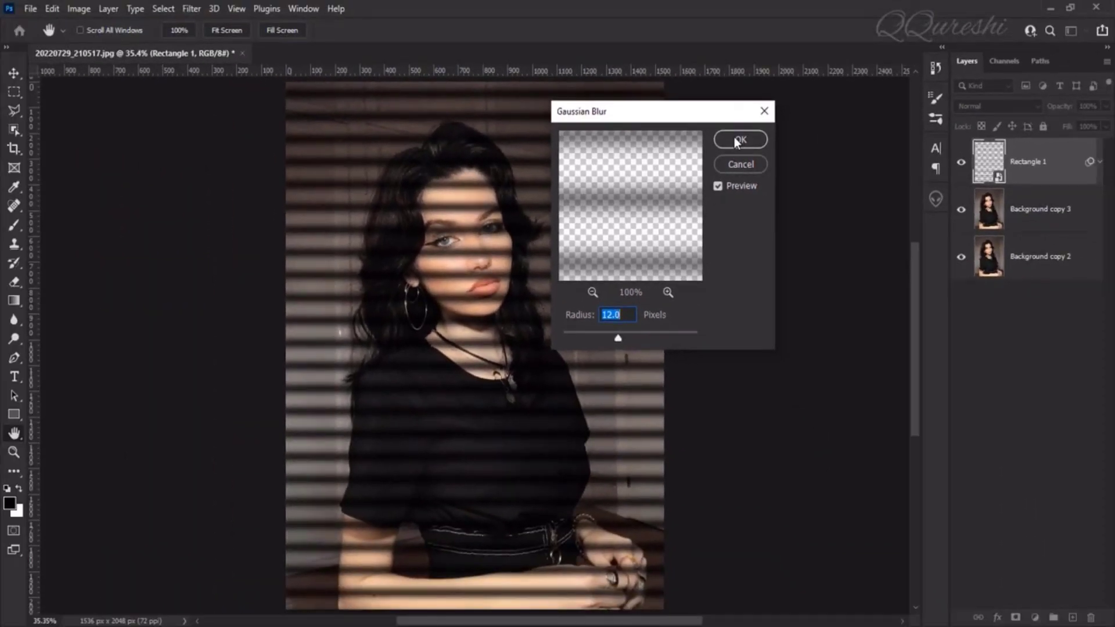
left_click(735, 139)
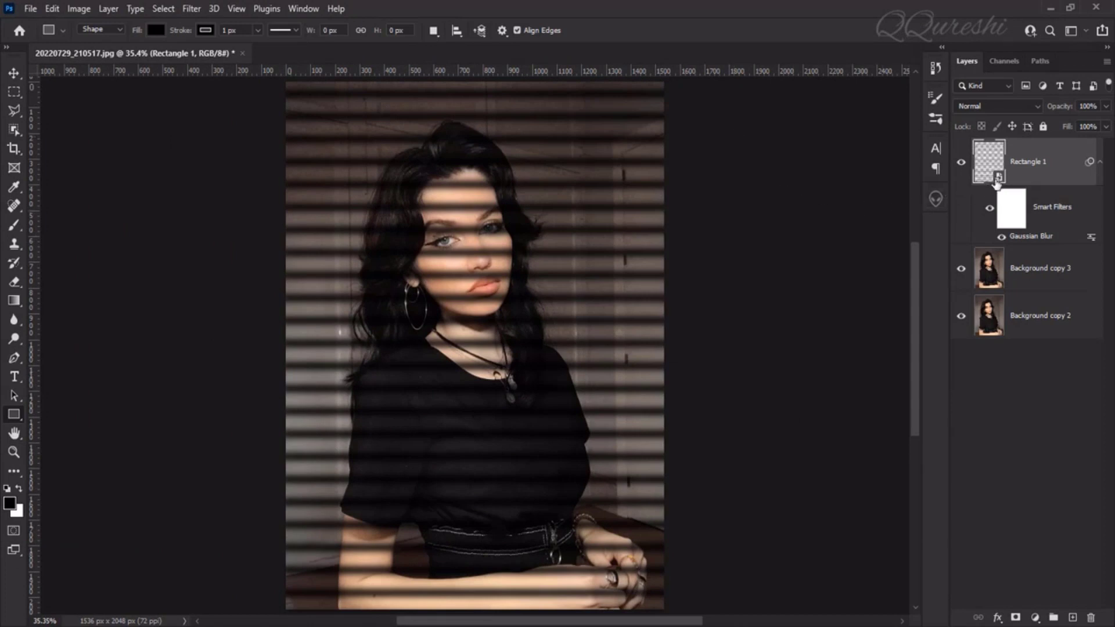
Rotate the blurred stripes layer to -45° with Free Transform.
scroll(611, 381, "down", 3)
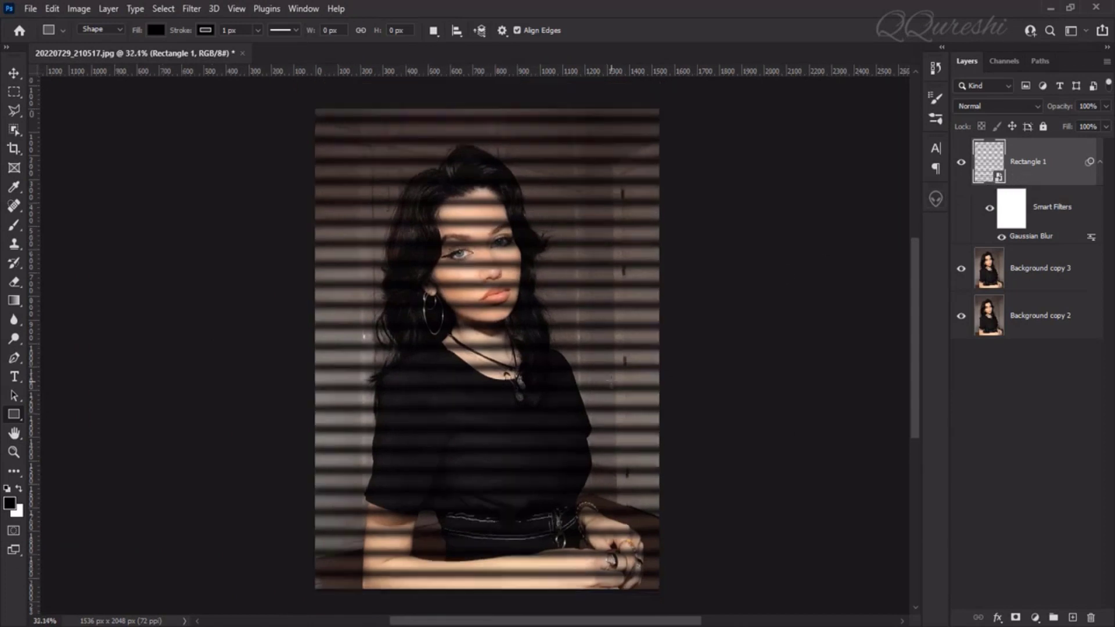
scroll(611, 381, "down", 1)
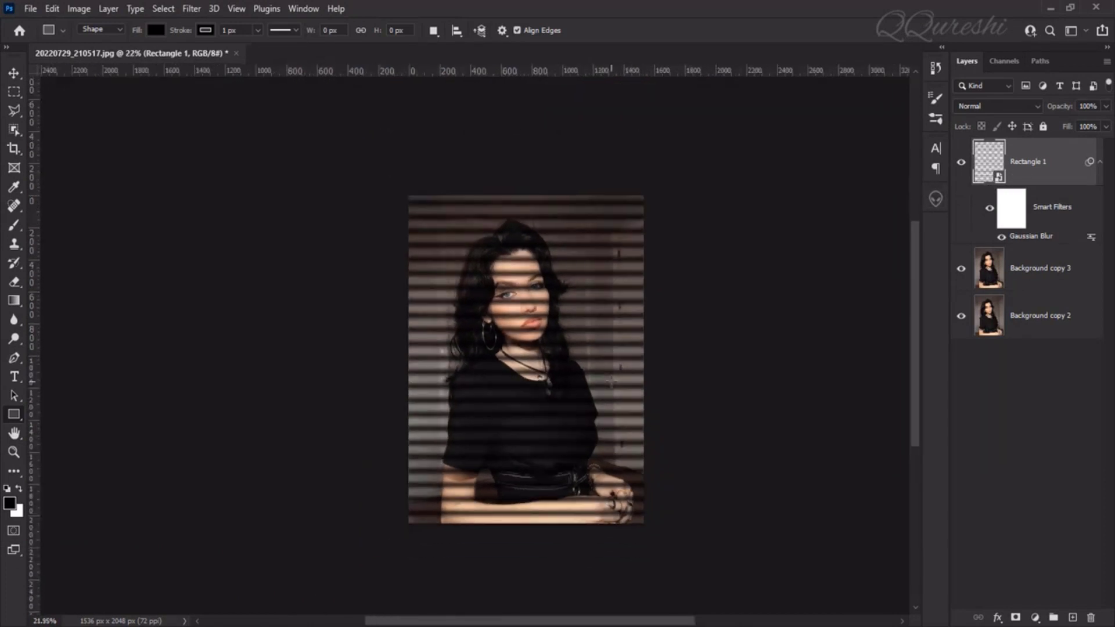
key("ctrl+t")
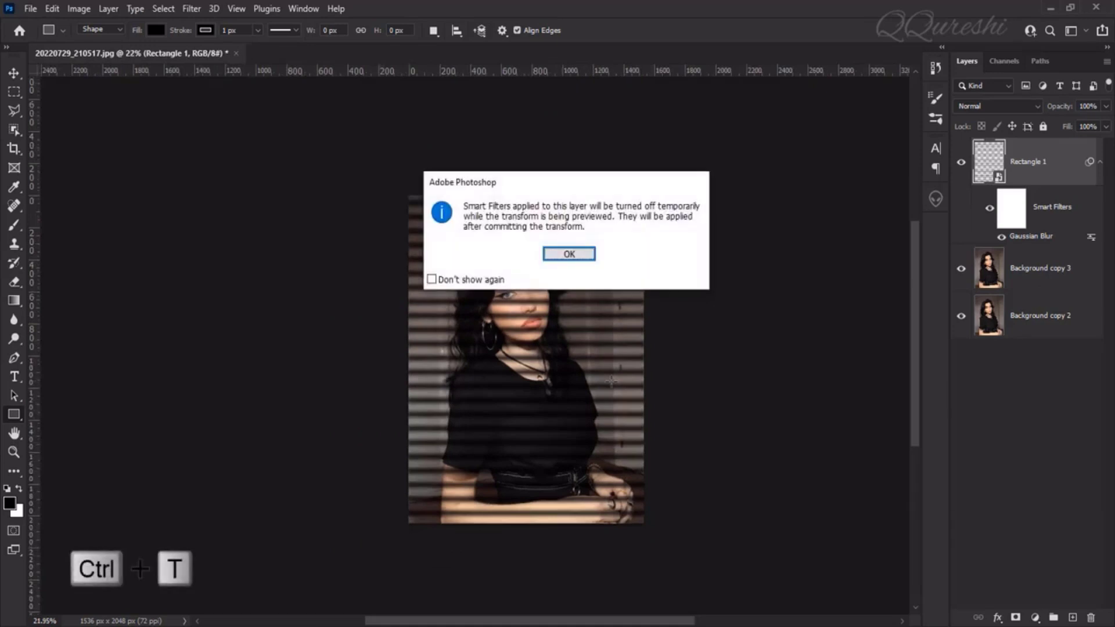
left_click(556, 254)
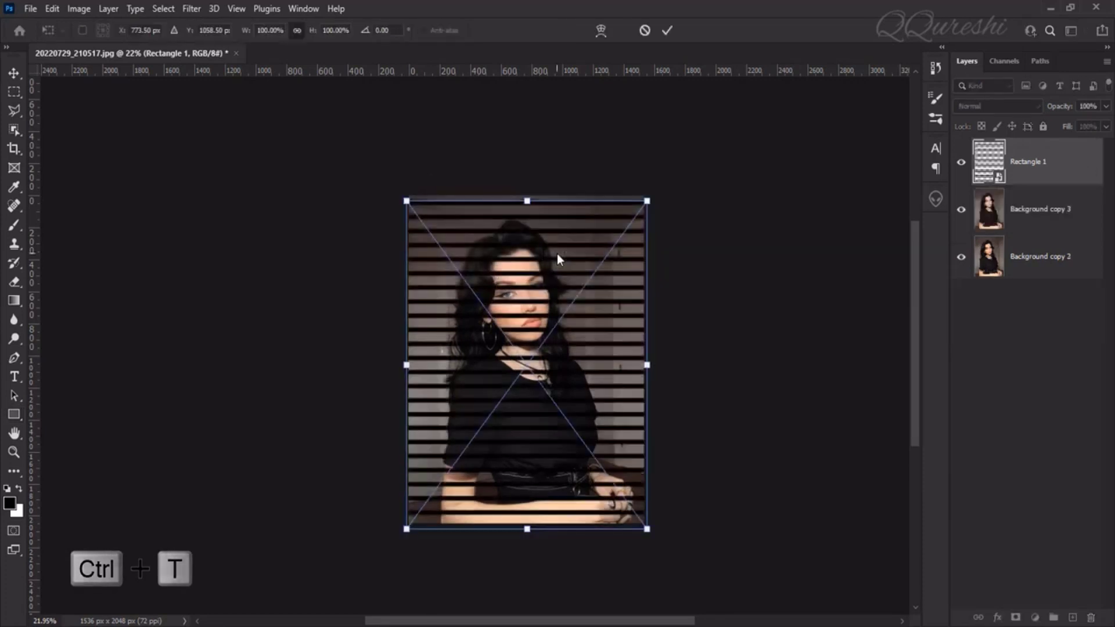
key("shift")
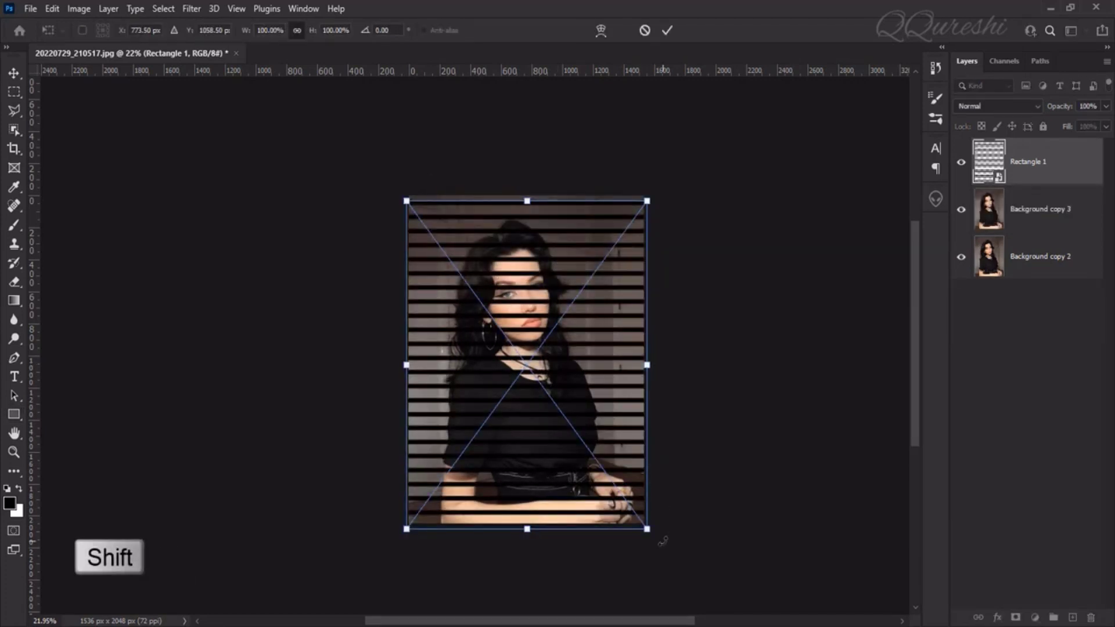
left_click_drag(662, 539, 741, 415)
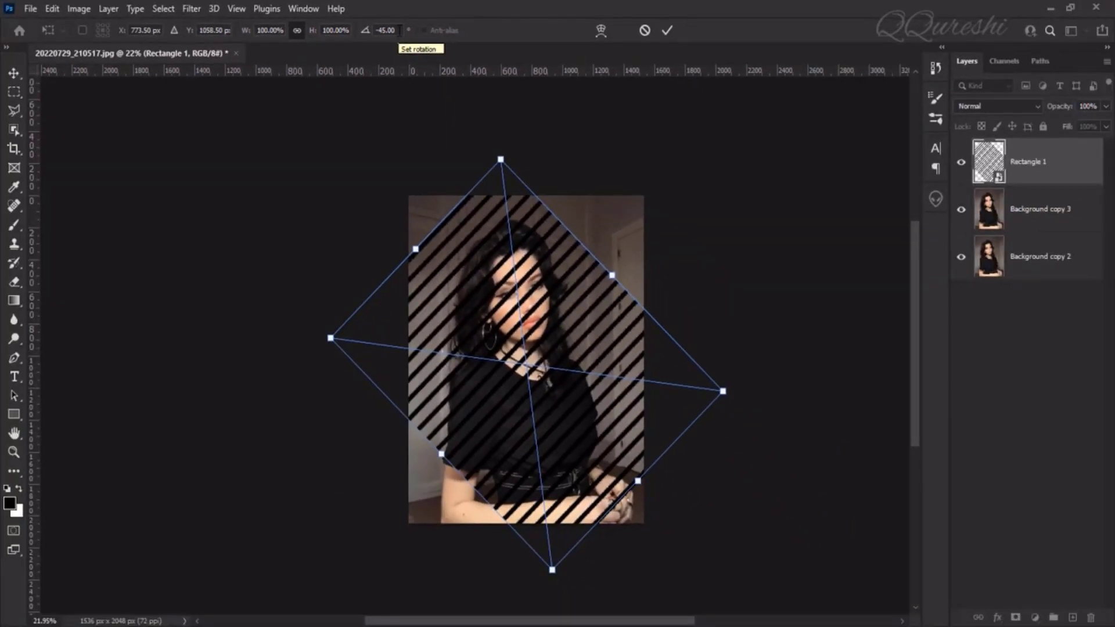
Enlarge the rotated stripes proportionally from their centre to about 165% so they cover the whole photo, and apply the transform.
key("alt")
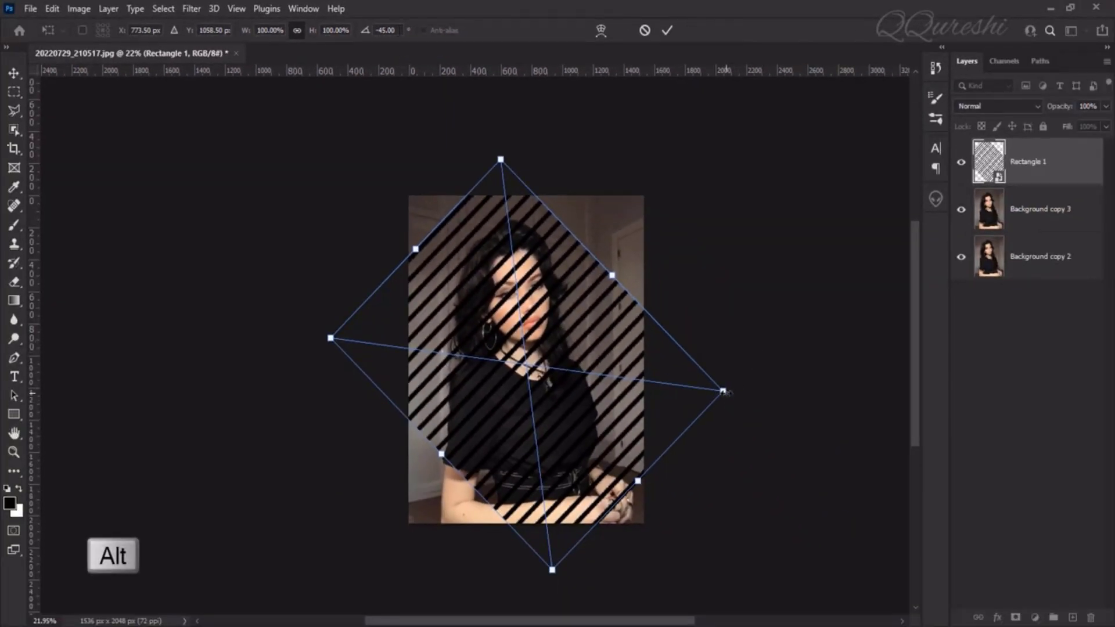
left_click_drag(726, 393, 851, 425)
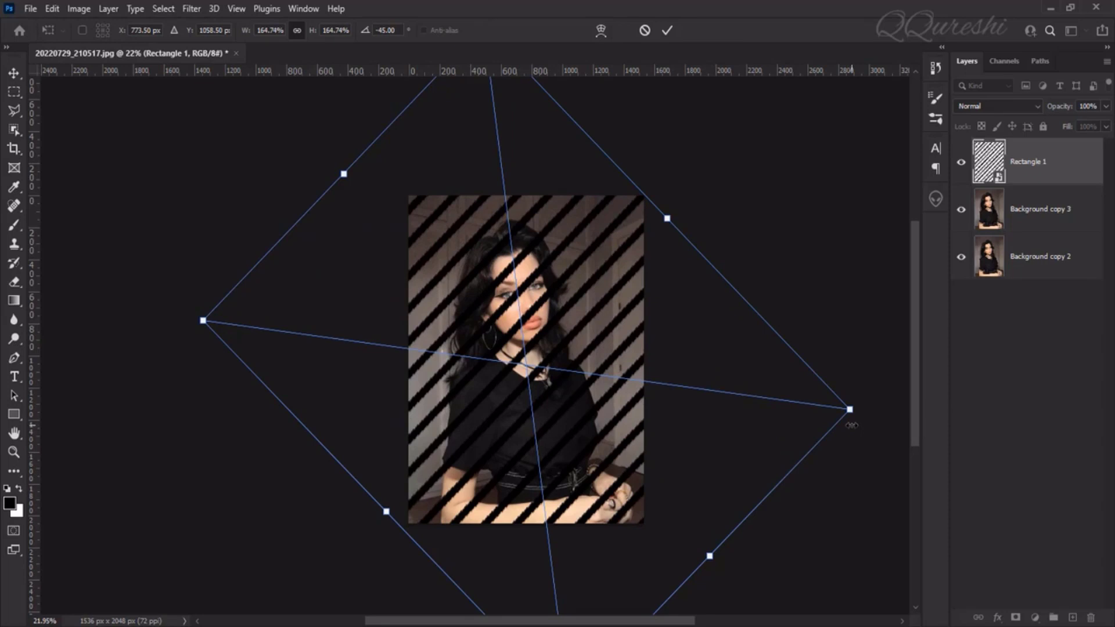
key("Return")
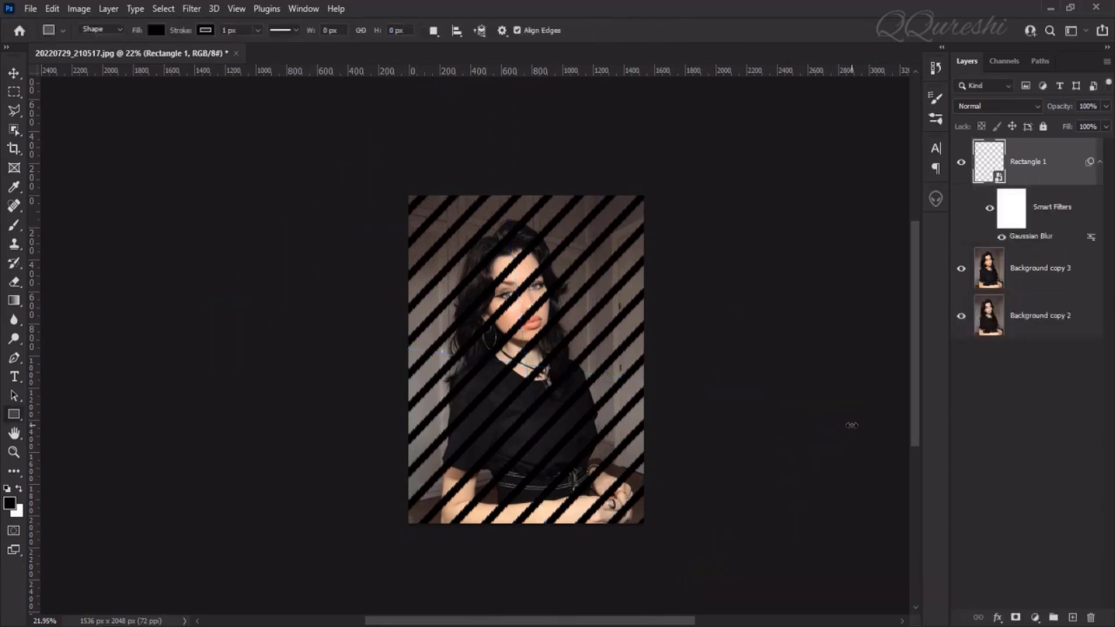
key("ctrl+0")
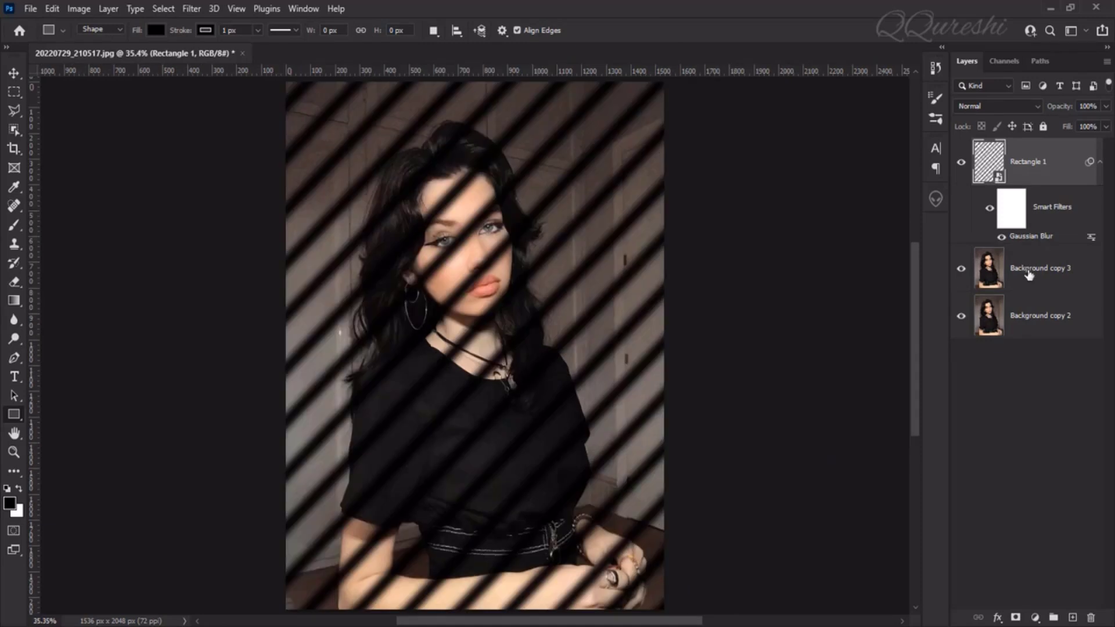
Select the woman automatically on the Background copy 3 layer using Select Subject.
left_click(1028, 275)
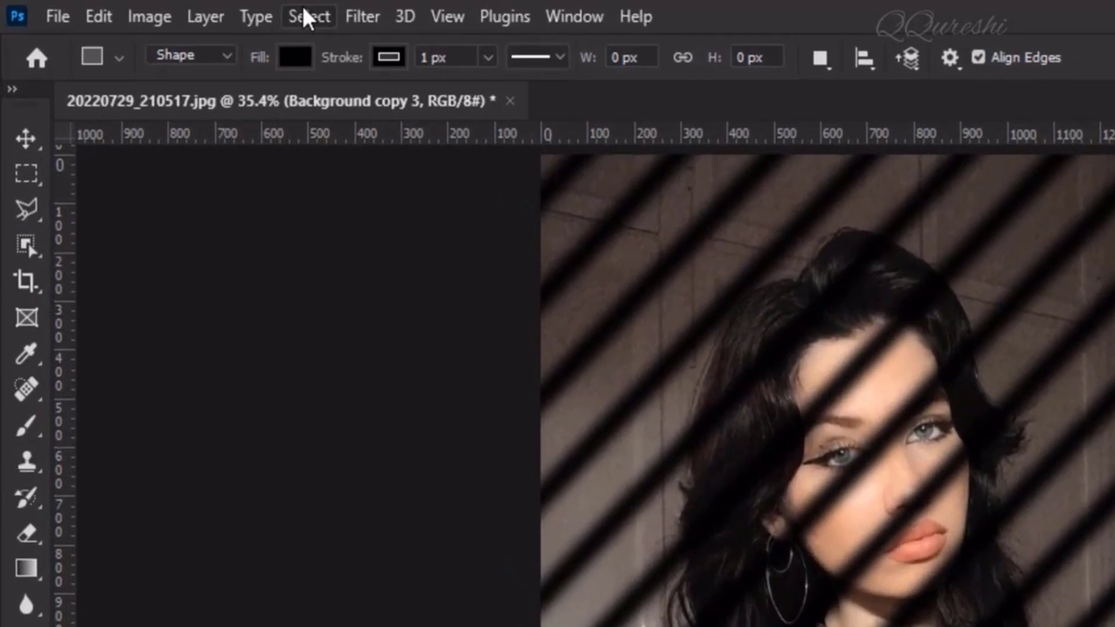
left_click(163, 9)
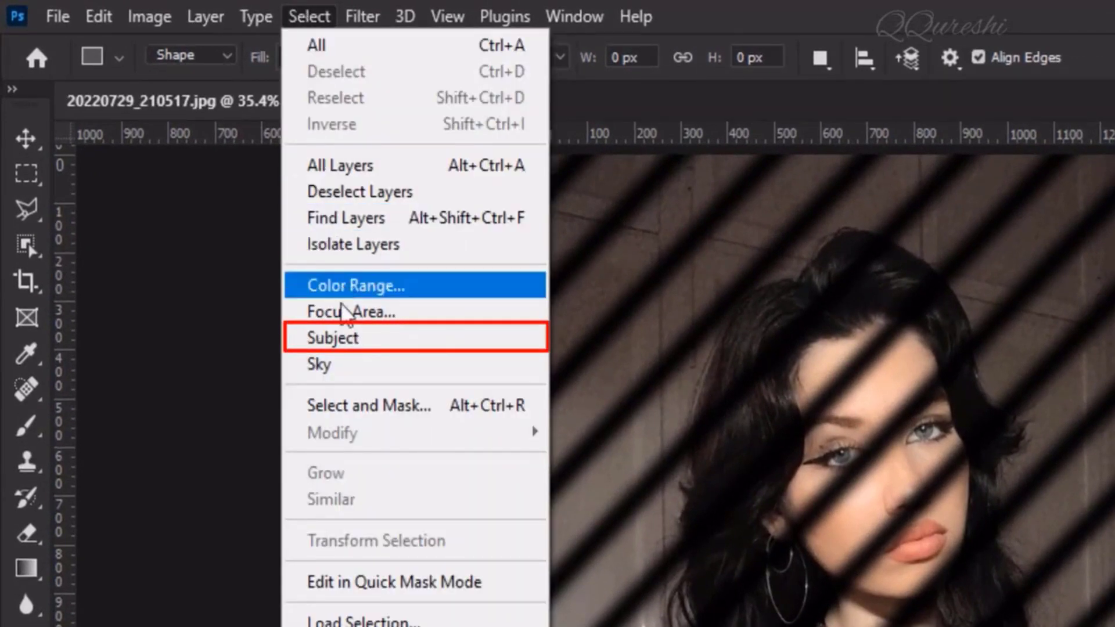
left_click(368, 335)
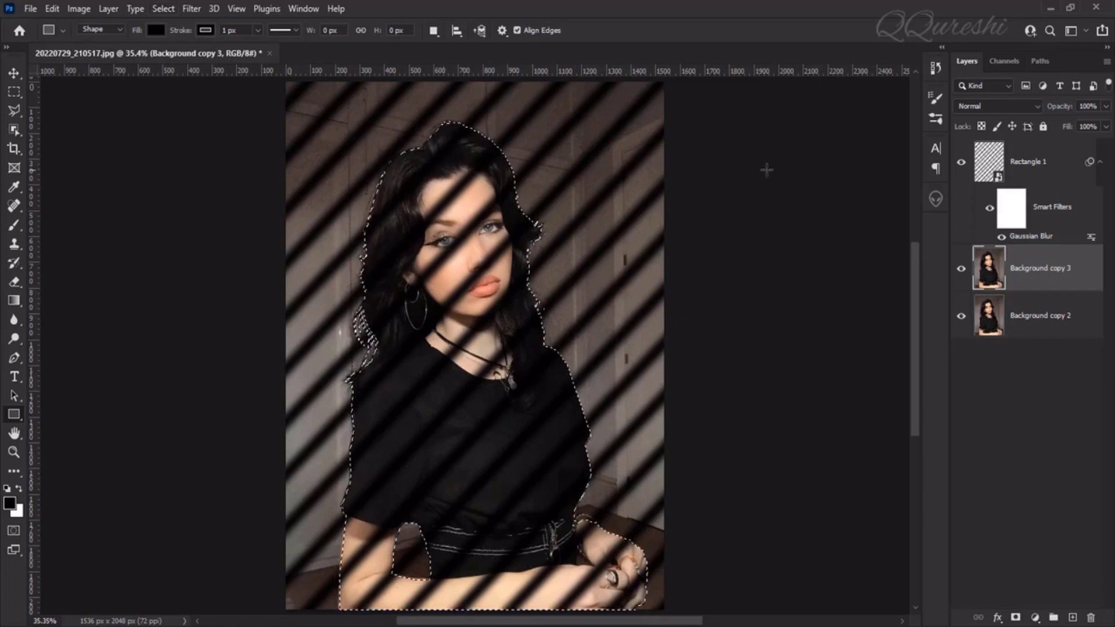
Add an inverted layer mask from the subject selection to the Rectangle 1 layer, hiding the stripes over the woman.
left_click(1039, 165)
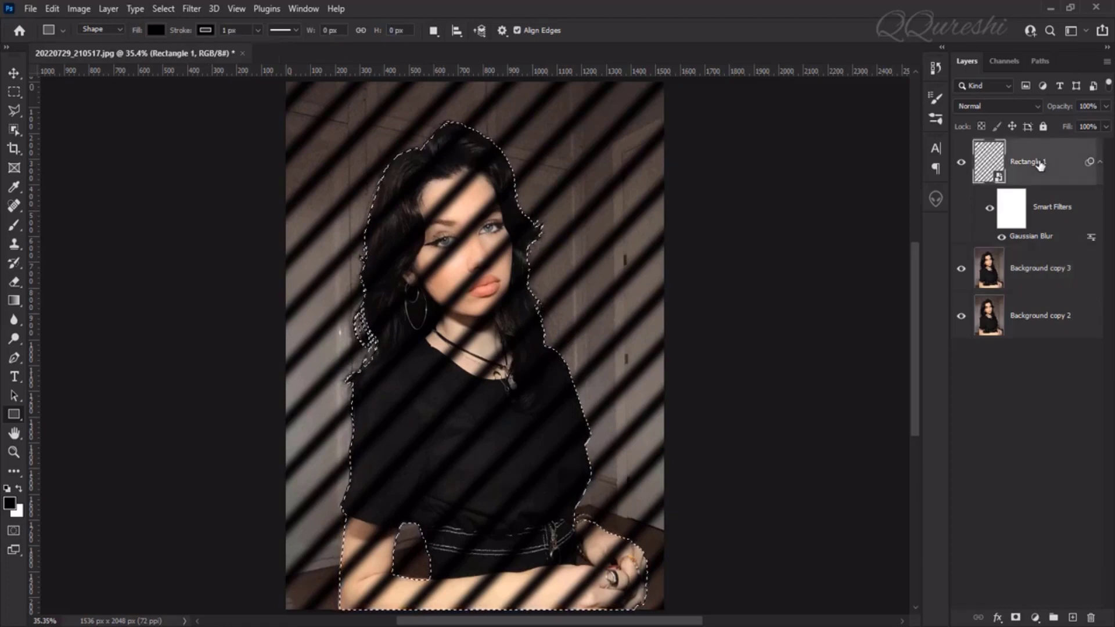
left_click(1015, 619, "alt")
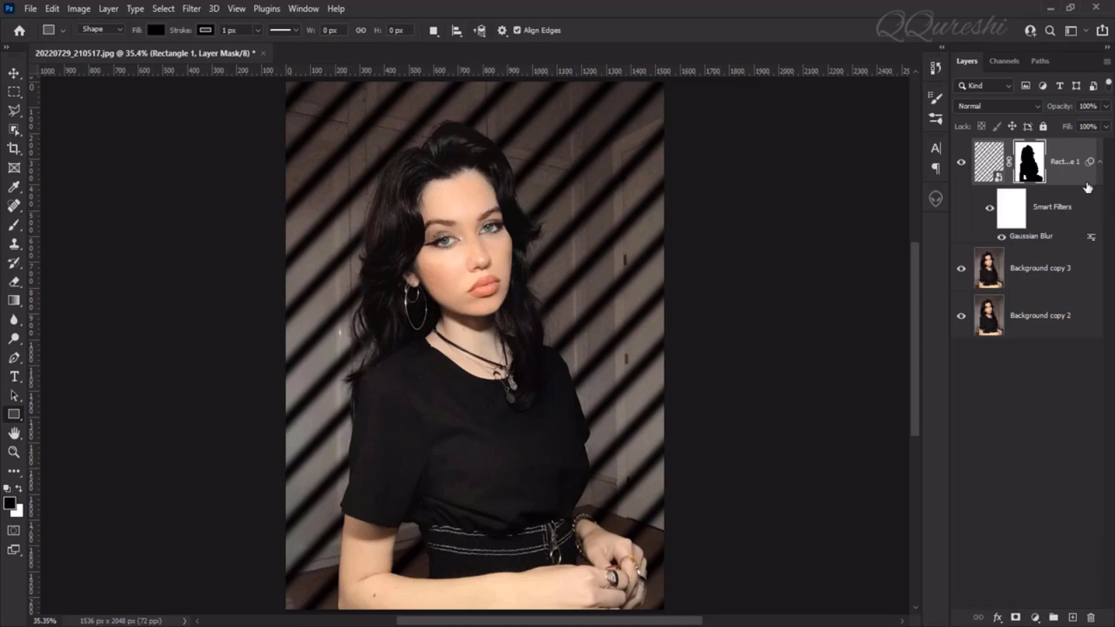
Show the mask properties of the stripes layer and reduce the layer mask's density to 50%.
left_click(298, 9)
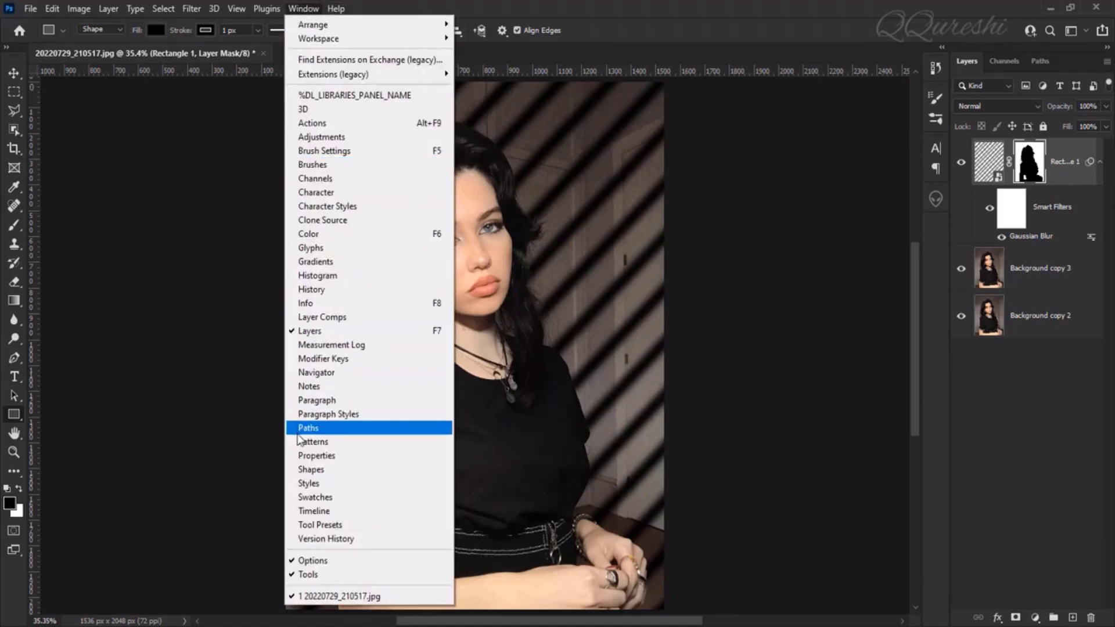
left_click(325, 455)
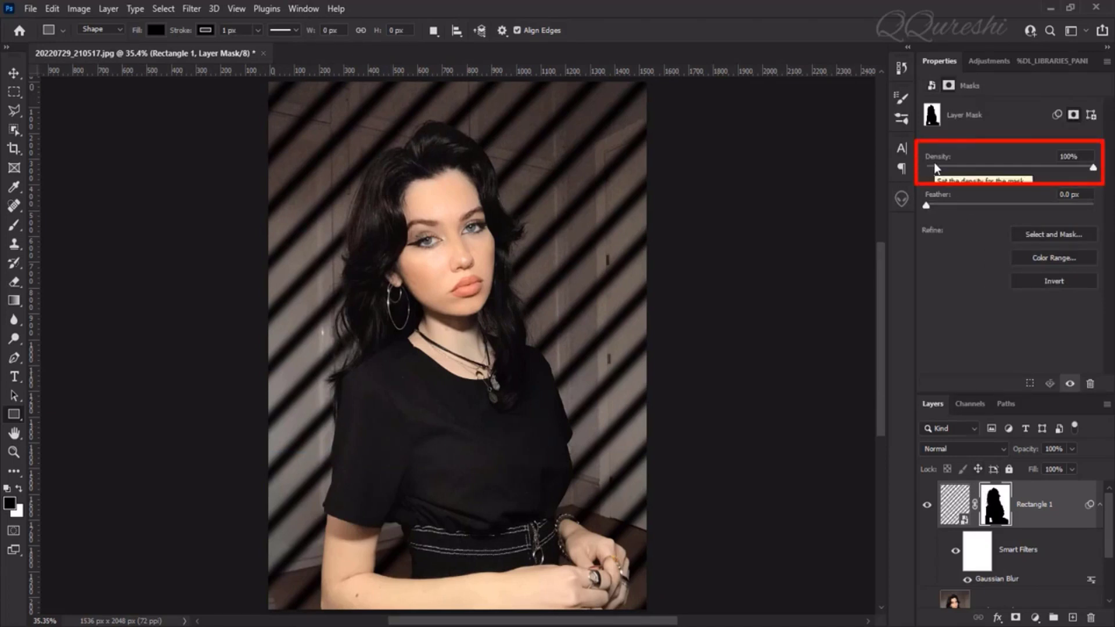
left_click_drag(1092, 170, 1071, 170)
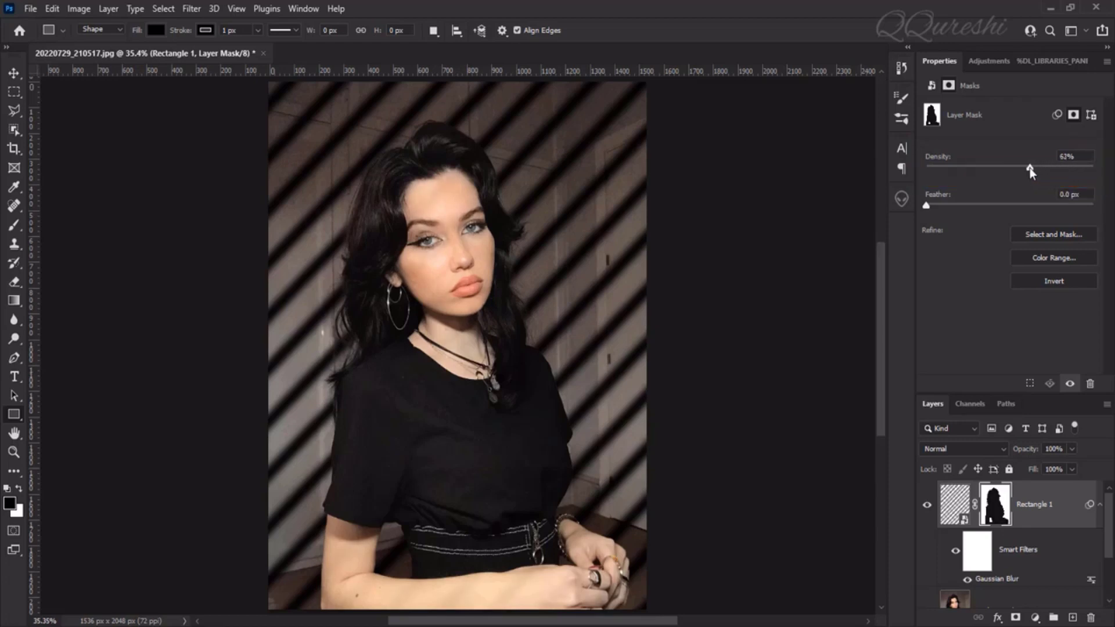
mouse_move(1019, 169)
left_mouse_down()
mouse_move(984, 163)
mouse_move(1008, 171)
left_mouse_up()
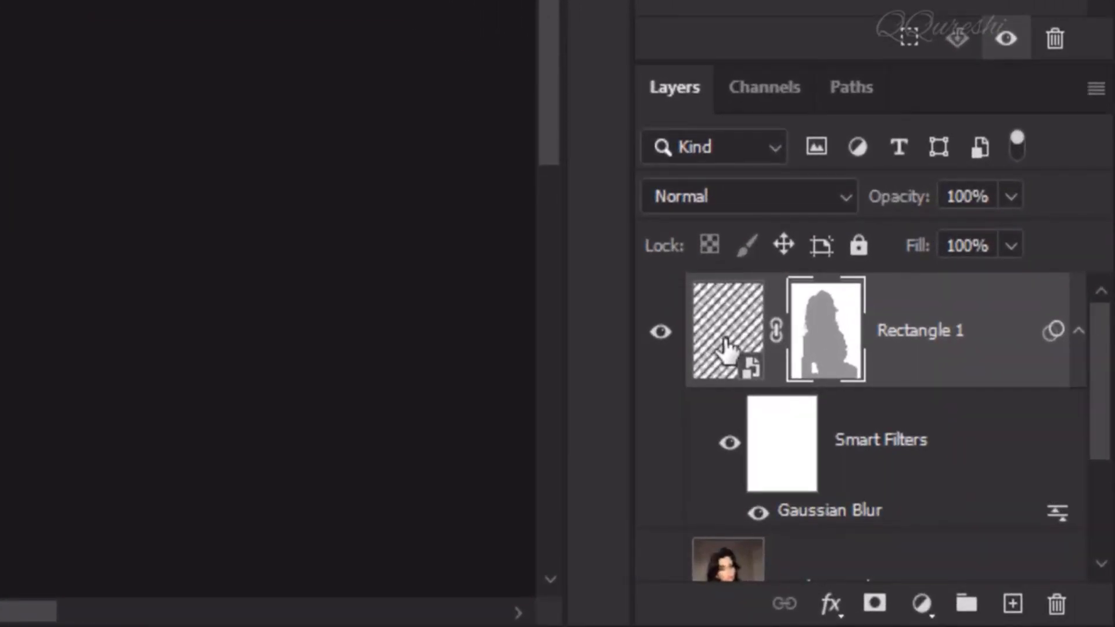
Target the stripes themselves instead of their mask and set the Rectangle 1 layer's opacity to 60%.
left_click(726, 349)
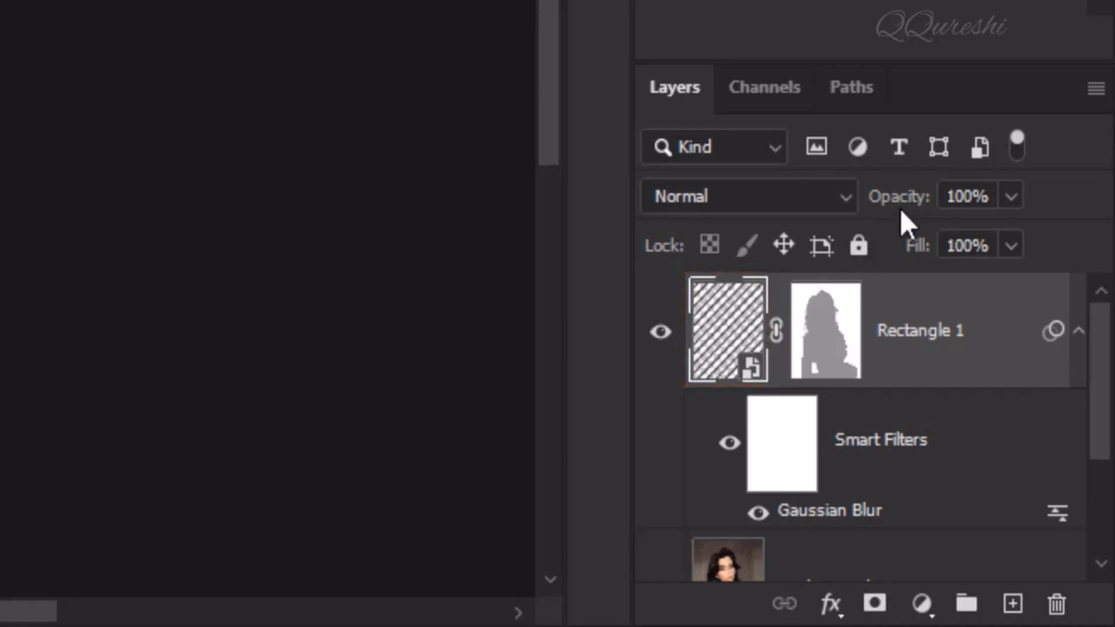
left_click(951, 204)
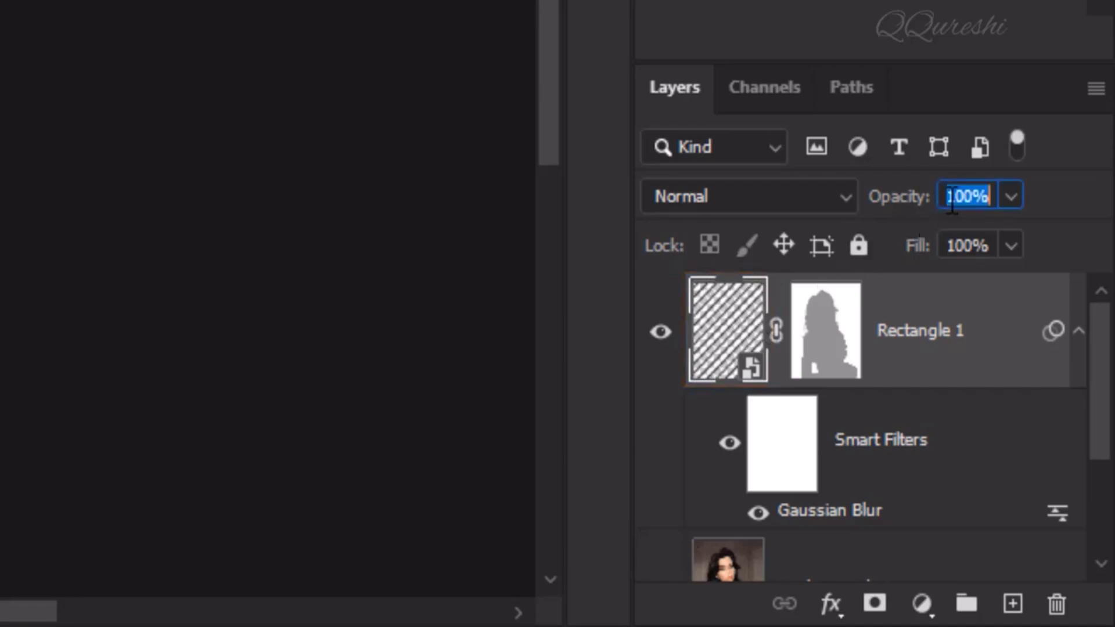
type("60")
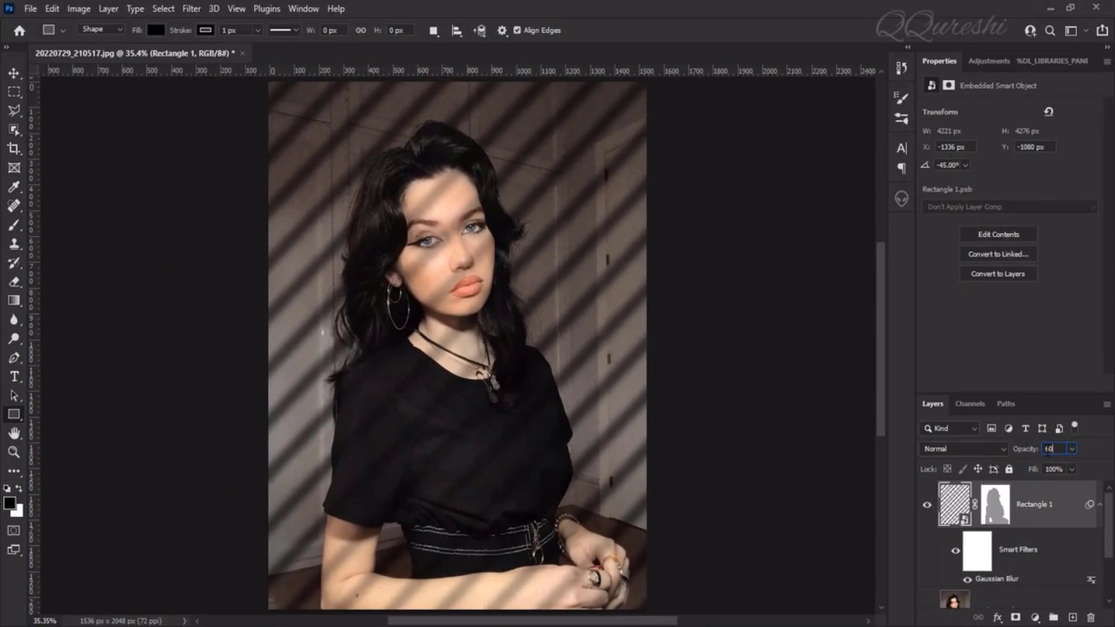
key("Return")
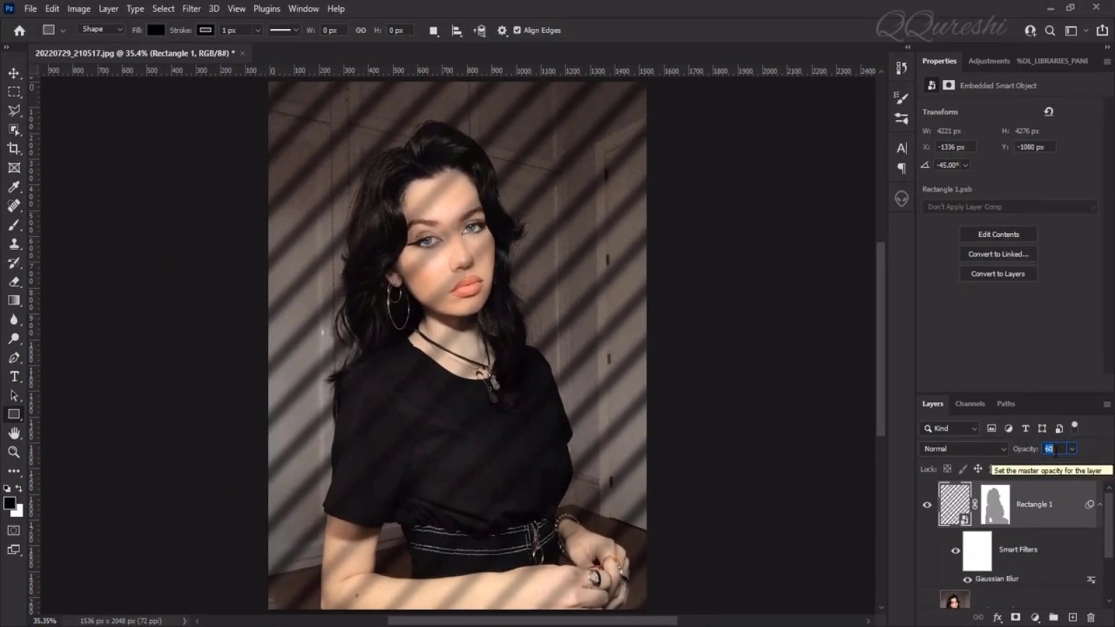
Try the stripes layer at 70% opacity and set it back to 60%.
type("70")
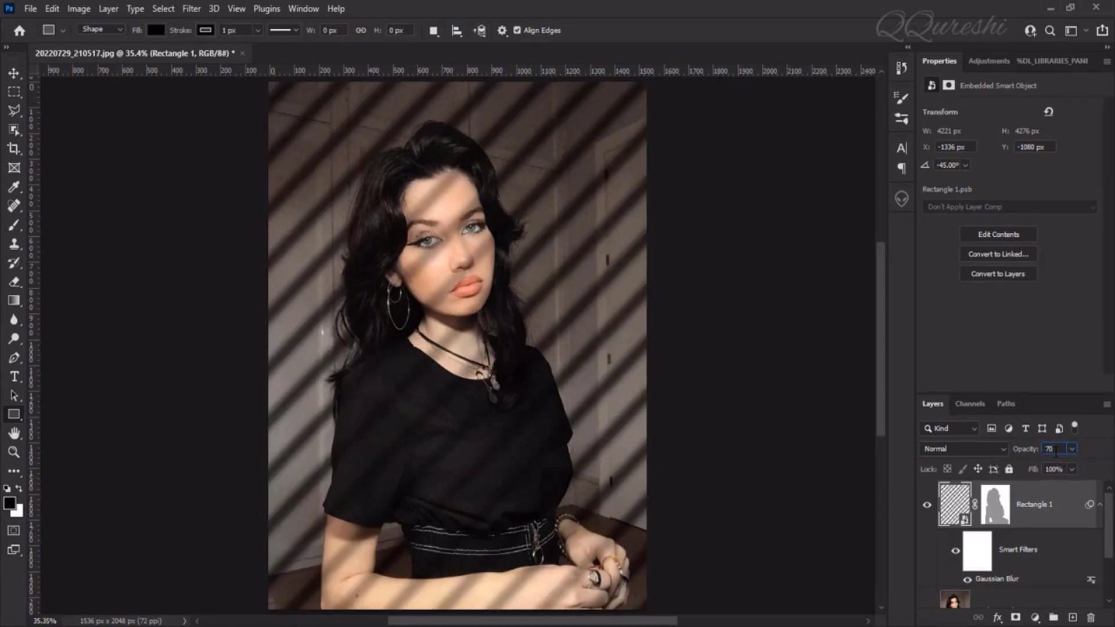
key("BackSpace")
key("BackSpace")
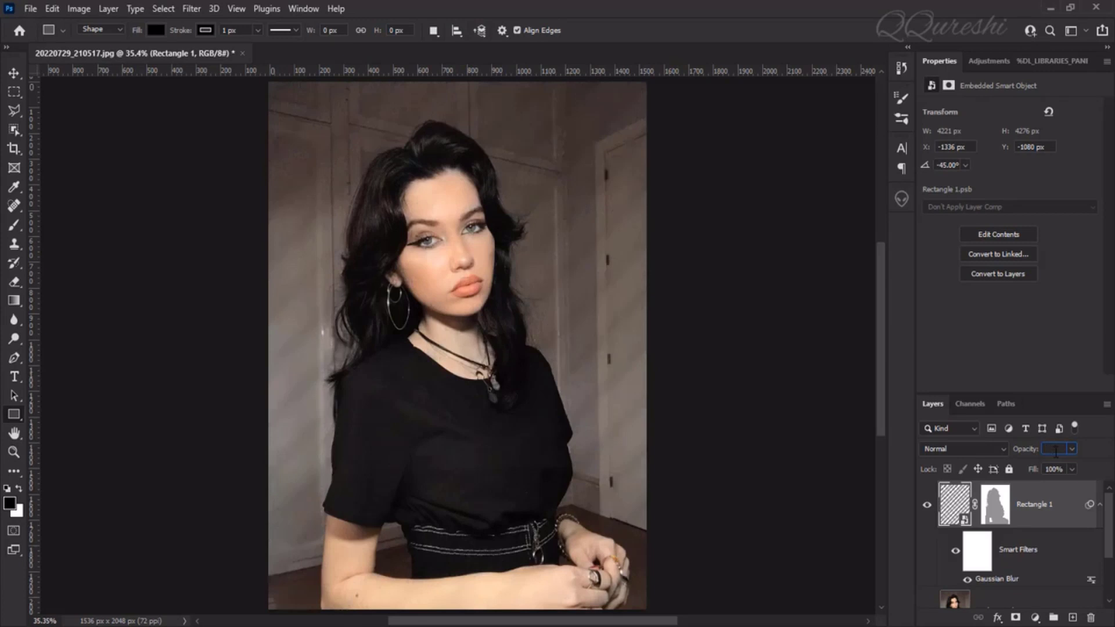
type("60")
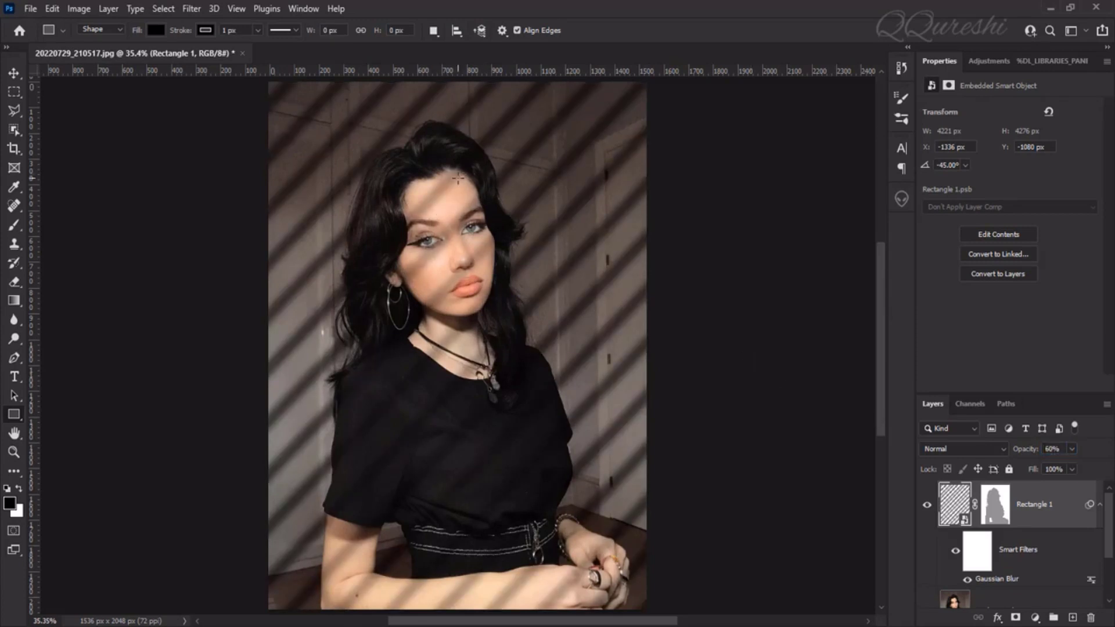
Readjust the density of the stripes layer's mask, lowering it close to zero and raising it to about 43%.
left_click(998, 508)
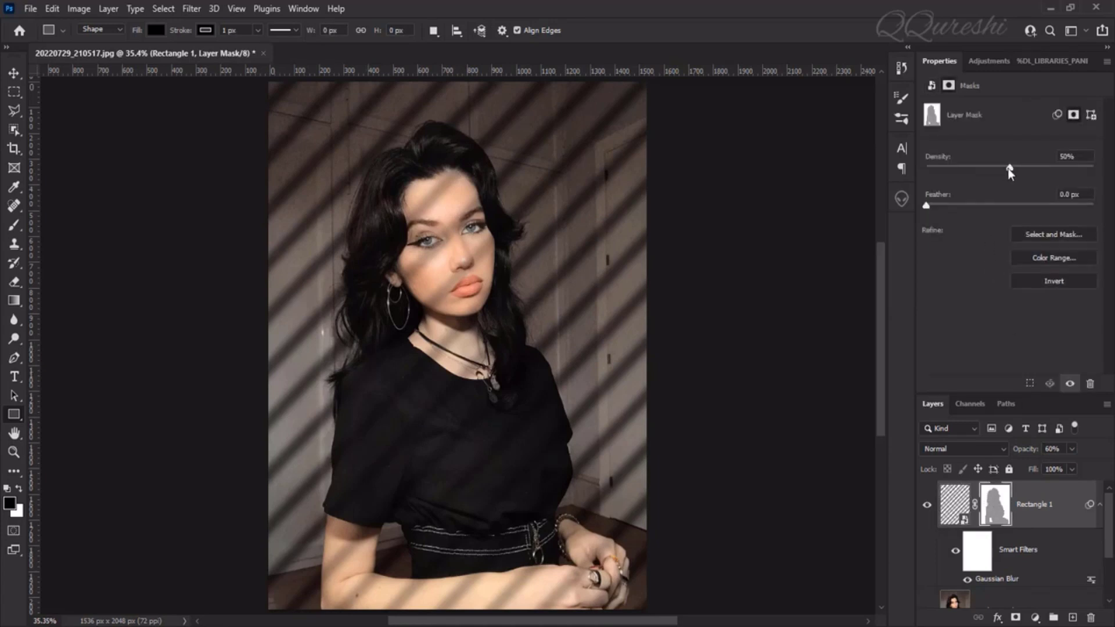
left_click_drag(995, 168, 924, 173)
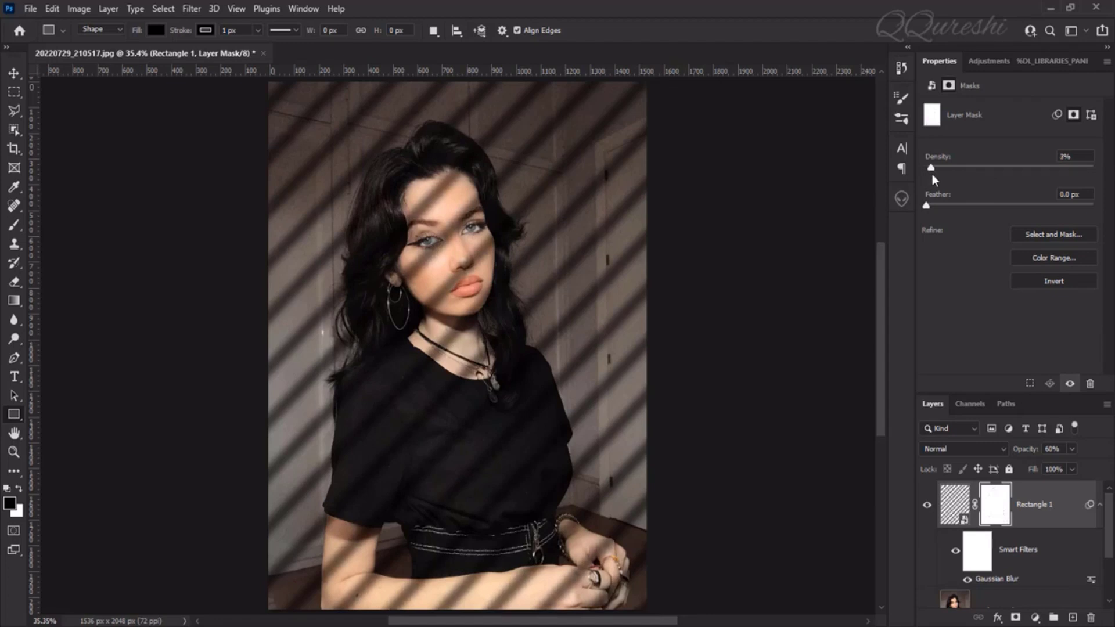
left_click_drag(932, 175, 970, 173)
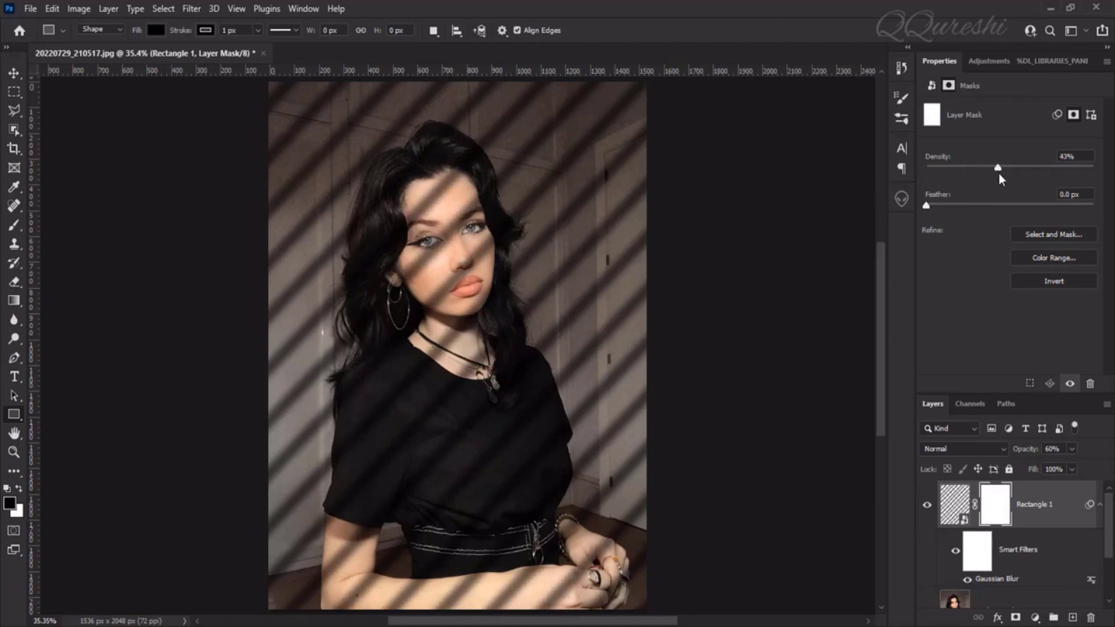